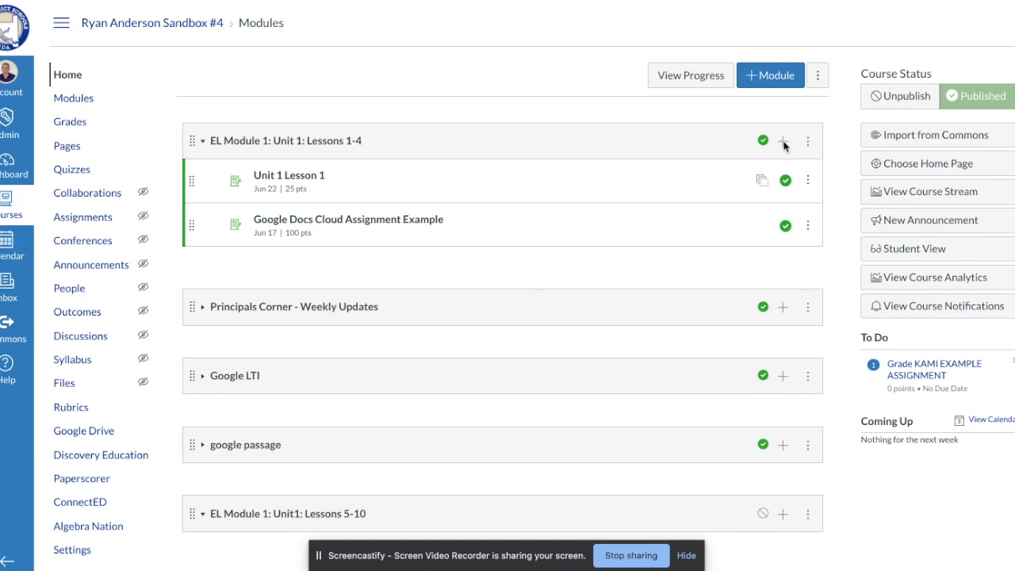
- Add a new assignment named "Kami Example Assignment" to the module "EL Module 1: Unit 1: Lessons 1-4"
left_click(783, 141)
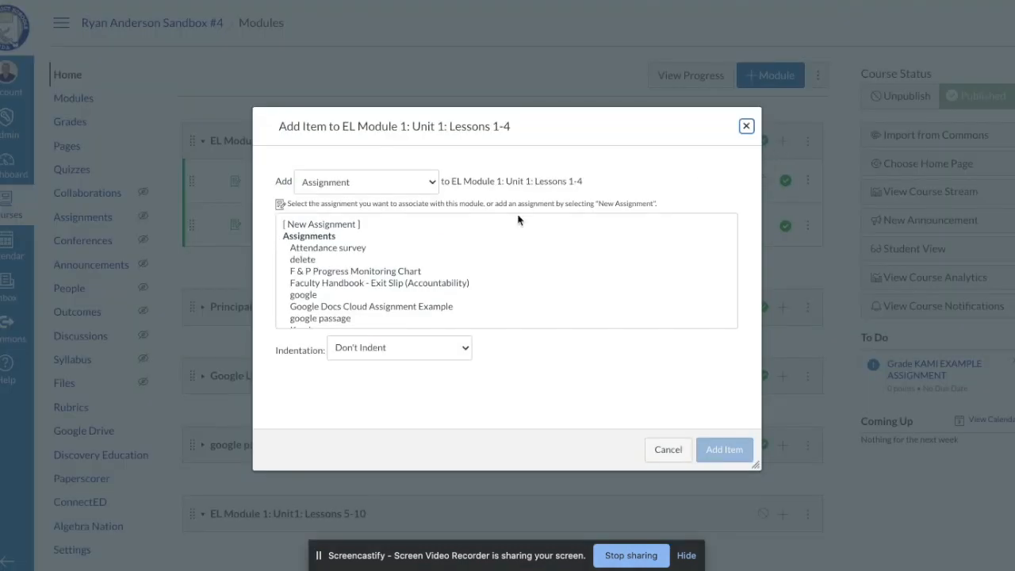
left_click(428, 185)
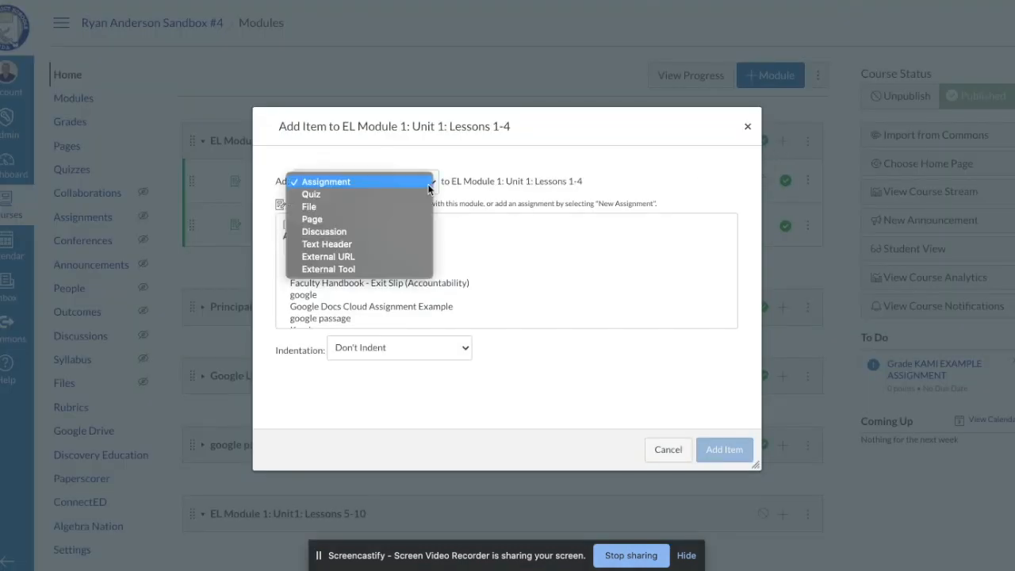
left_click(357, 181)
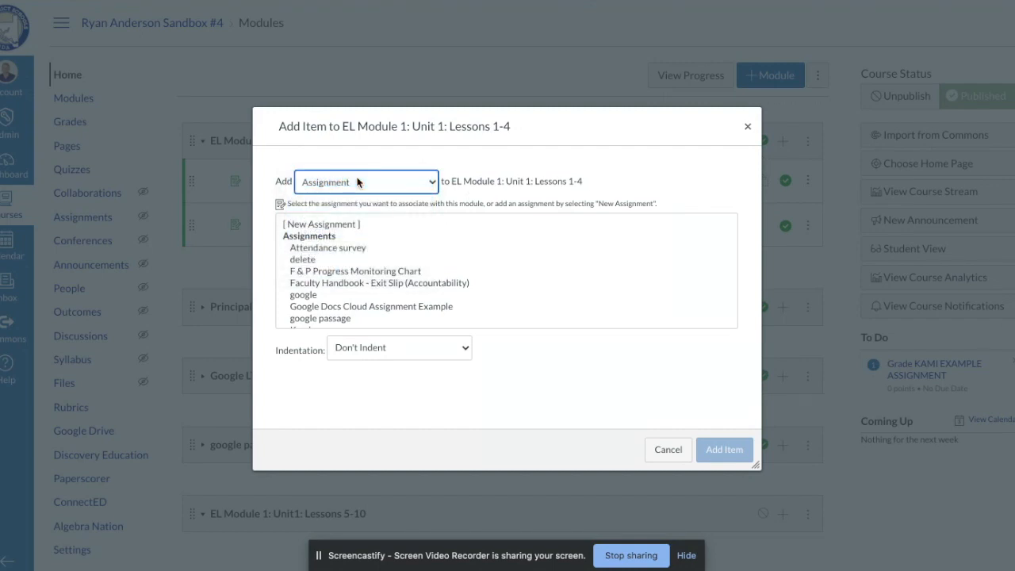
left_click(333, 226)
left_click(384, 346)
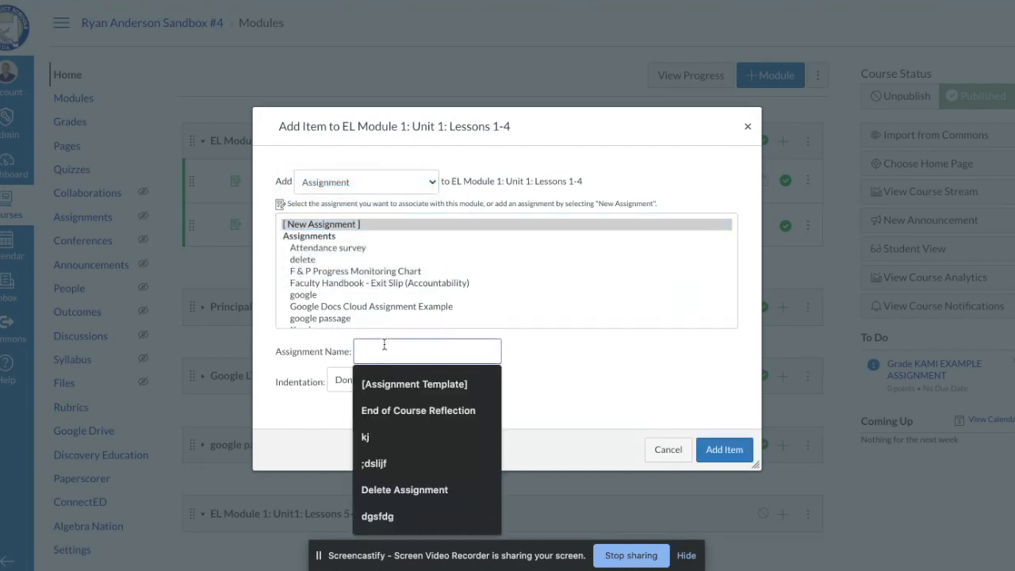
type("Kami Example Aig")
key("BackSpace")
key("BackSpace")
type("ssignment")
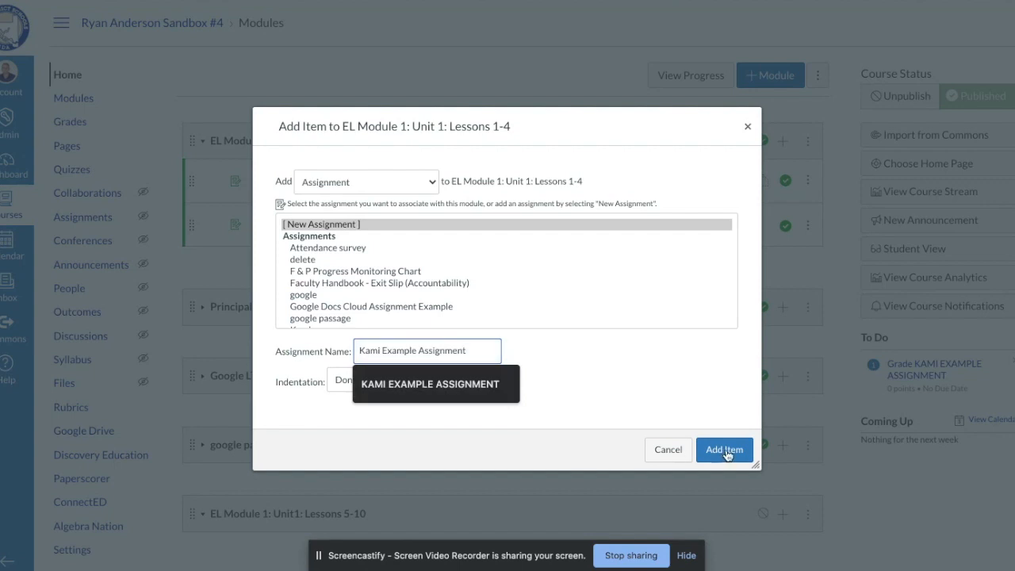
left_click(725, 450)
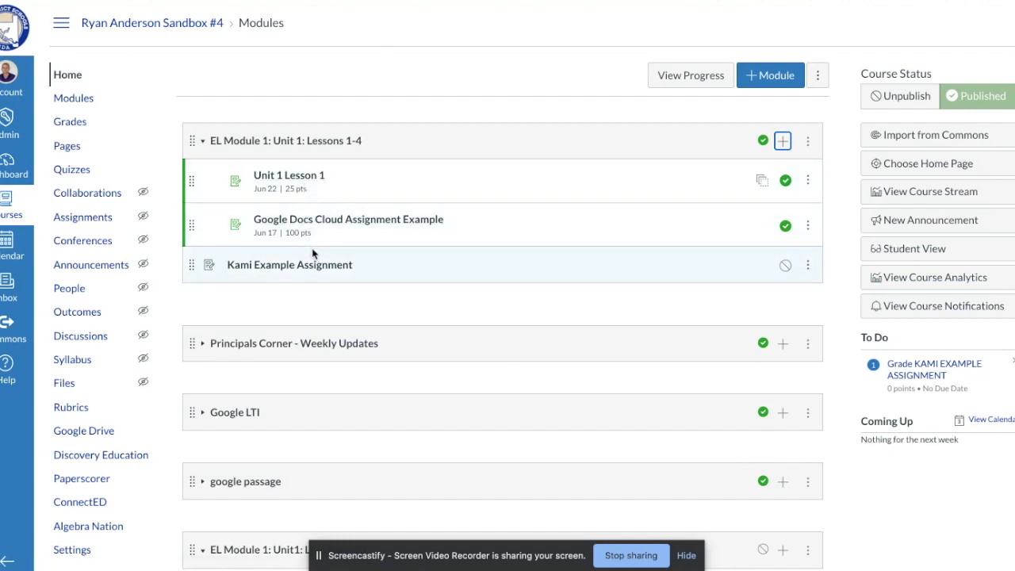
- Open the Kami Example Assignment for editing and enter the description "Instructions for assignment go in this box ..."
left_click(307, 270)
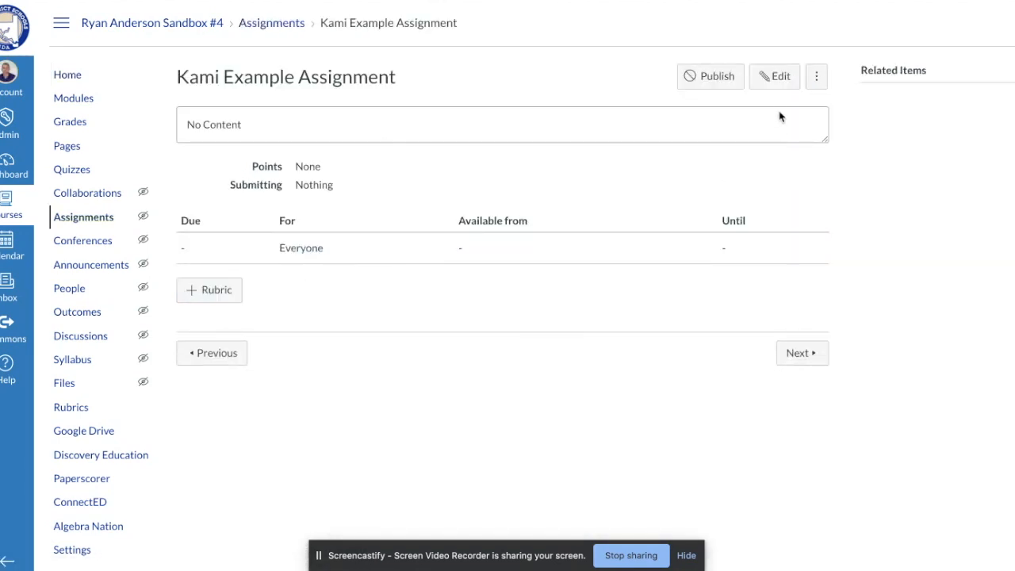
left_click(778, 78)
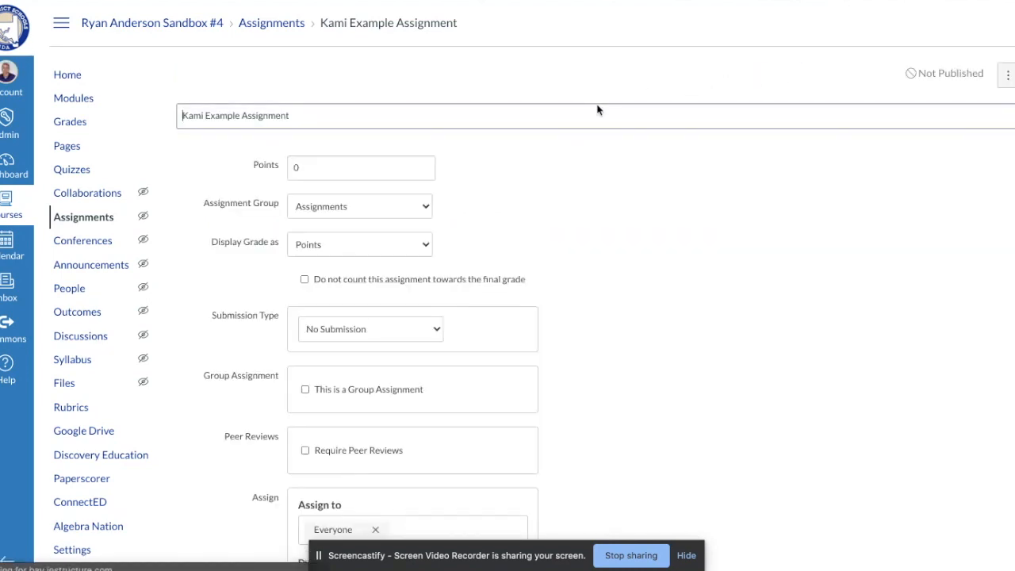
left_click(399, 201)
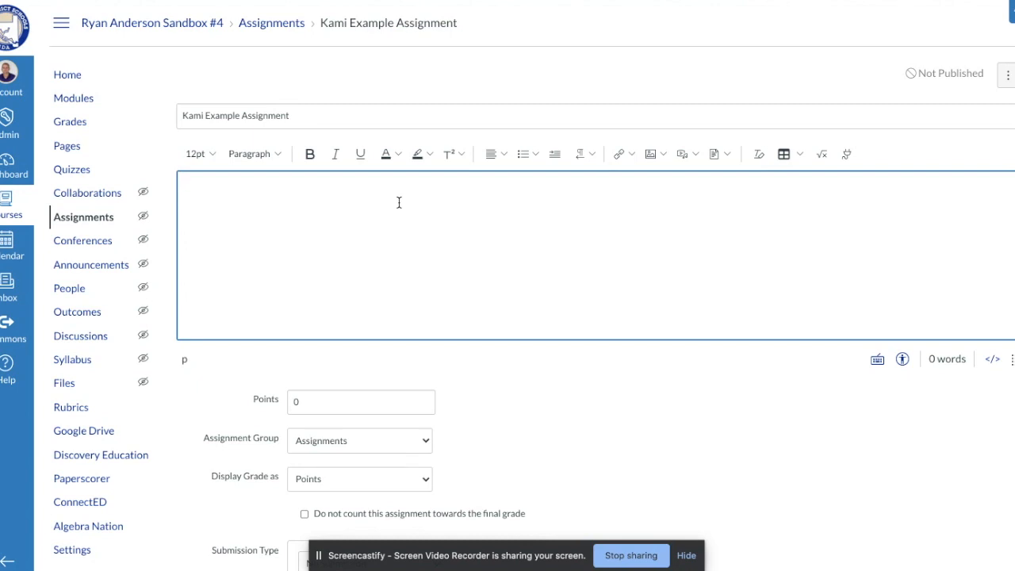
type("Instructions for ass")
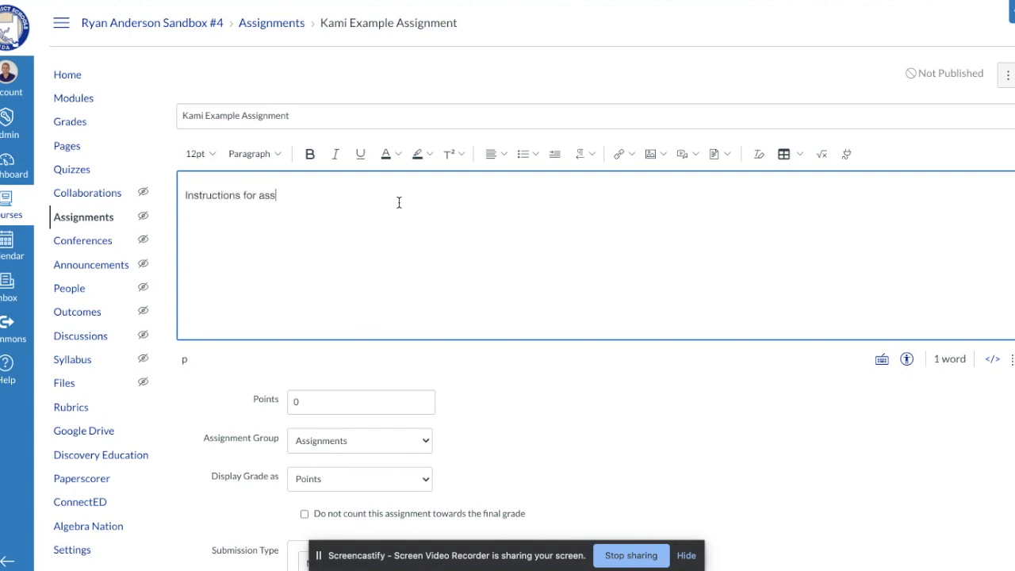
type("ignment go in")
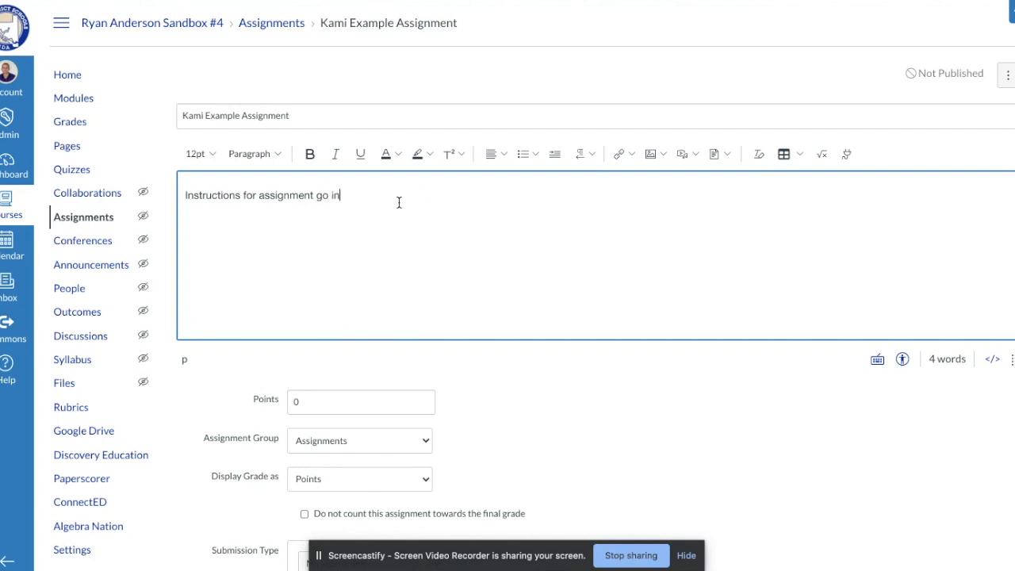
type(" this box ...")
- Set the assignment's points to 100 and display the grade as Percentage
scroll(494, 375, "down", 3)
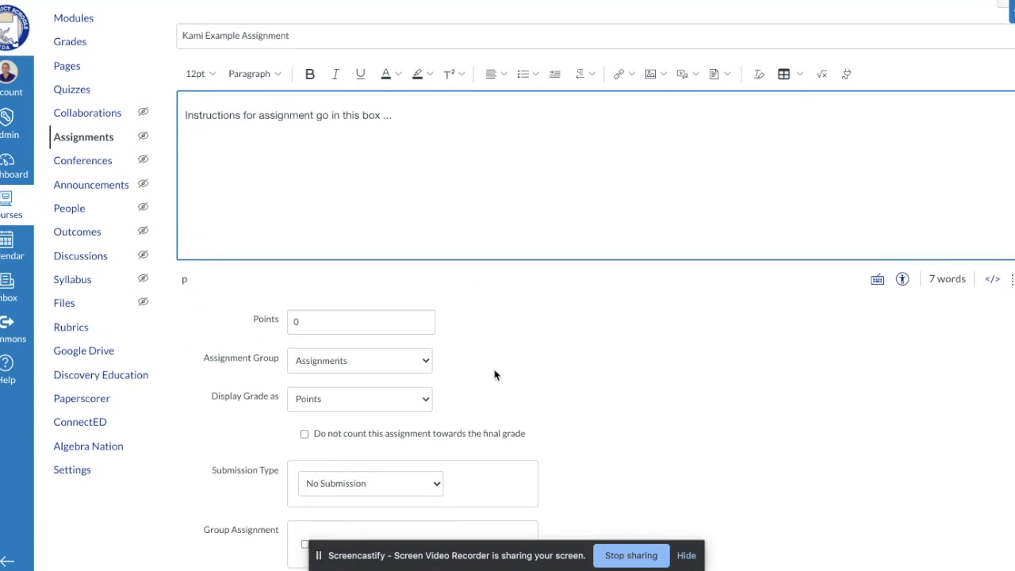
left_click(347, 199)
key("BackSpace")
type("100")
left_click(601, 274)
scroll(600, 274, "down", 1)
left_click(416, 199)
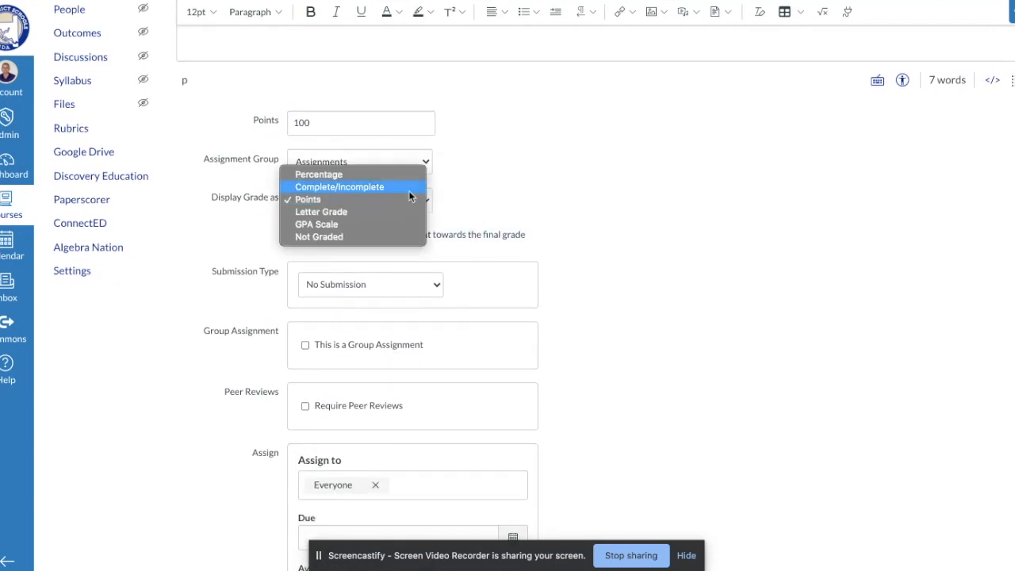
left_click(393, 174)
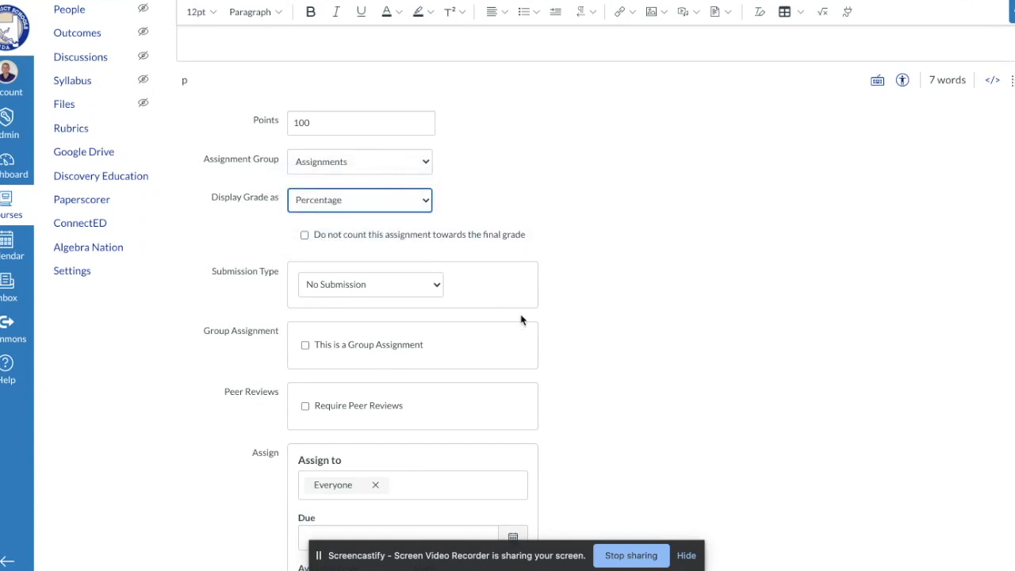
- Set the assignment's submission type to External Tool
scroll(521, 320, "down", 1)
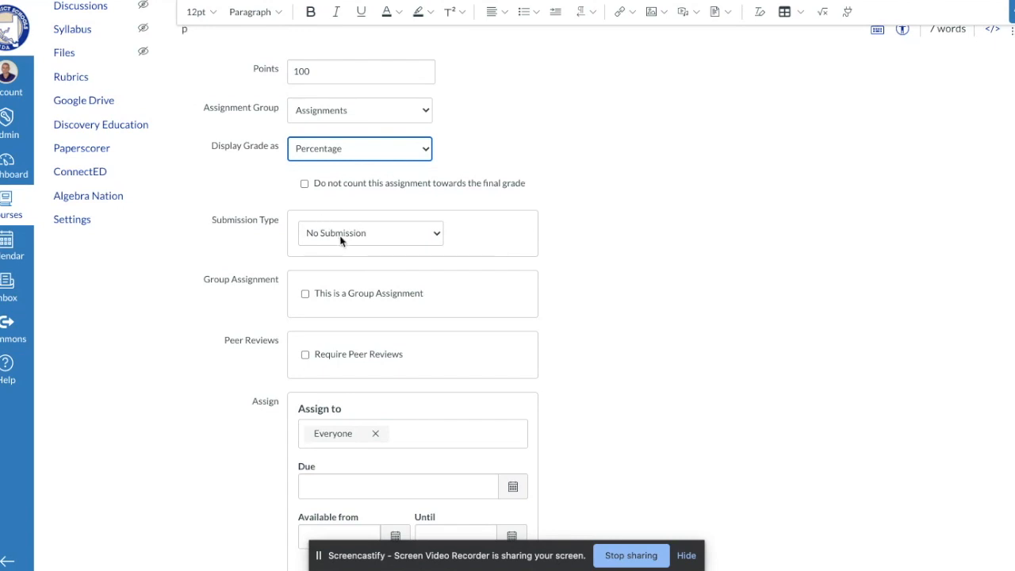
left_click(407, 242)
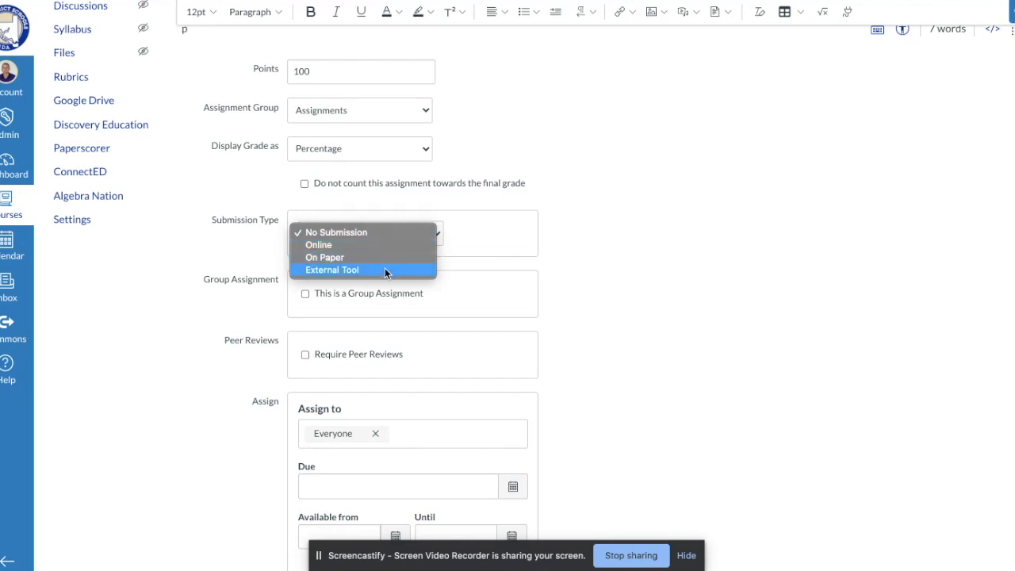
left_click(385, 270)
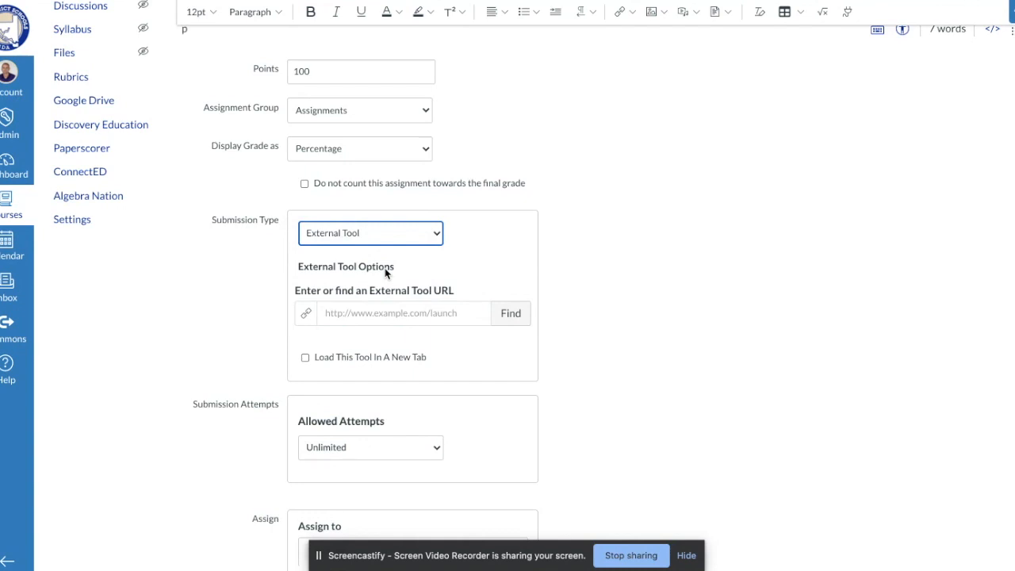
triple_click(389, 291)
left_click(390, 300)
- Find the external tools available for the submission and choose Kami Google Drive Assignment
left_click(514, 316)
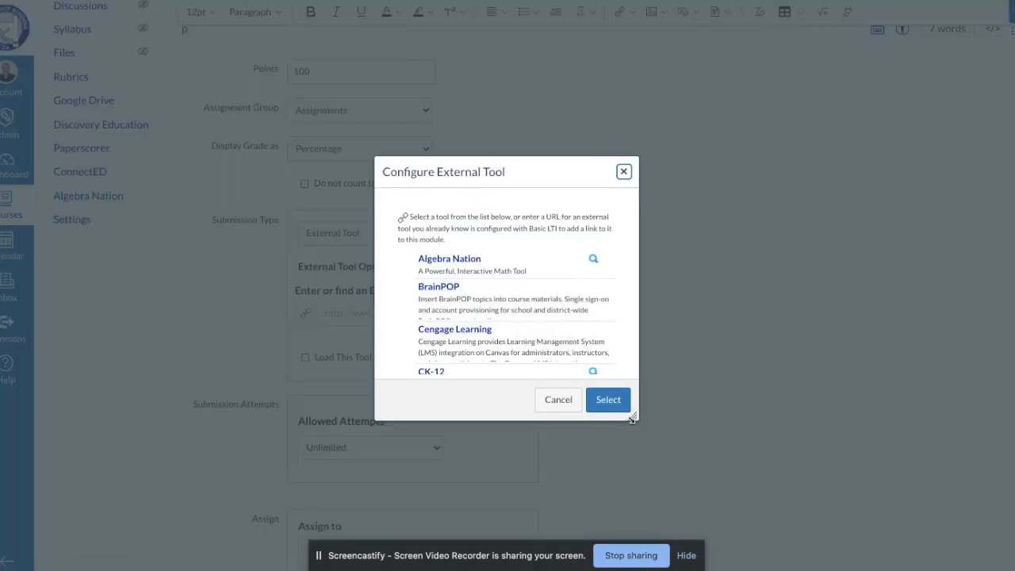
left_click_drag(633, 417, 763, 510)
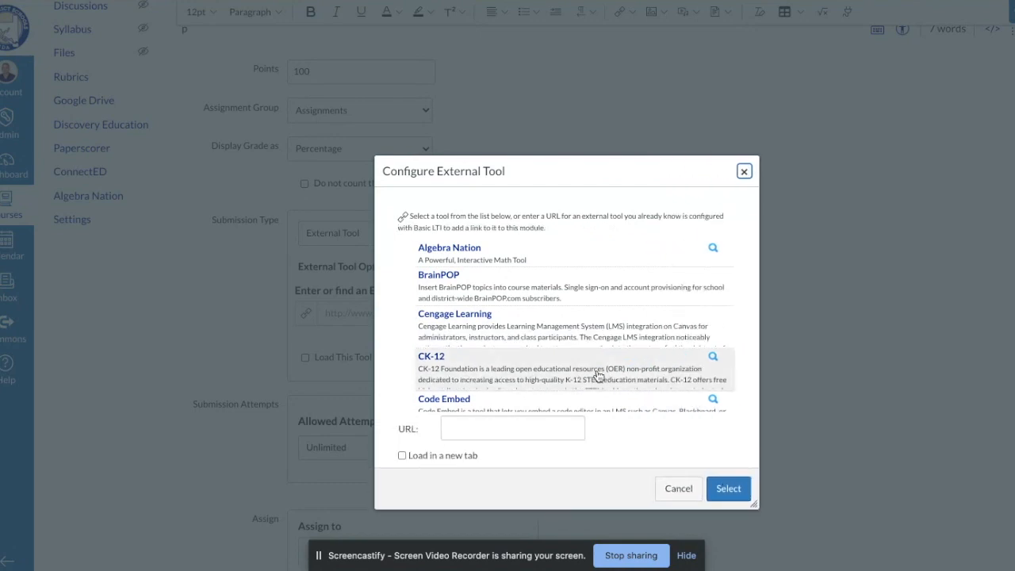
scroll(559, 364, "down", 3)
scroll(559, 364, "down", 4)
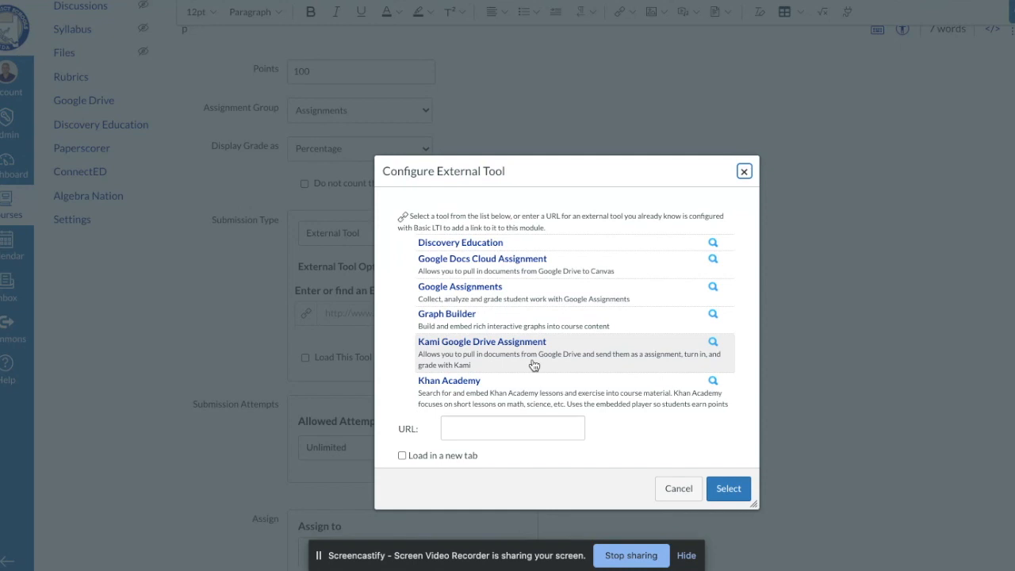
left_click(516, 349)
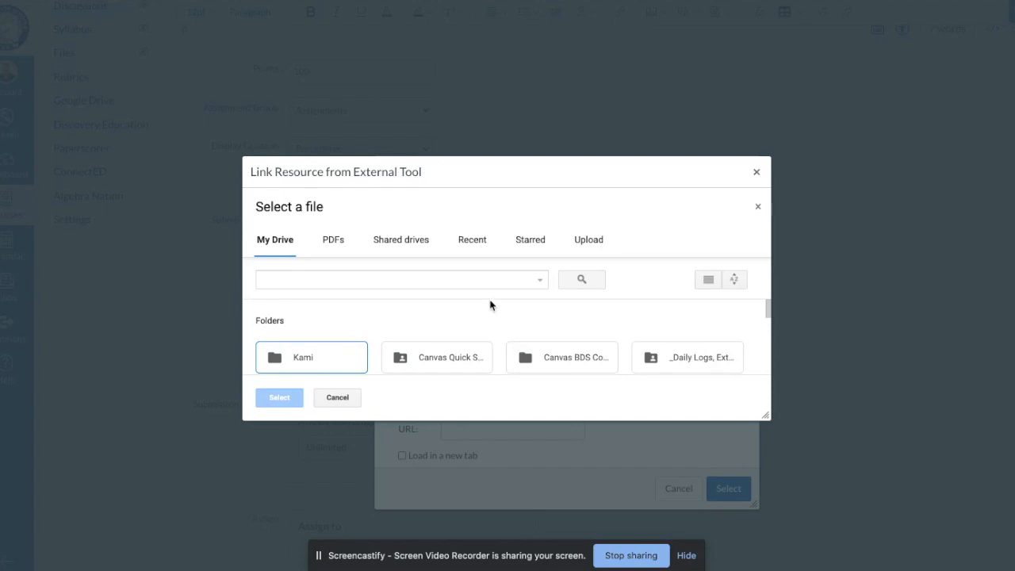
- Link the recent Drive file "PDF Kami Assignment Example.pdf" and confirm it as the external tool resource
left_click(475, 249)
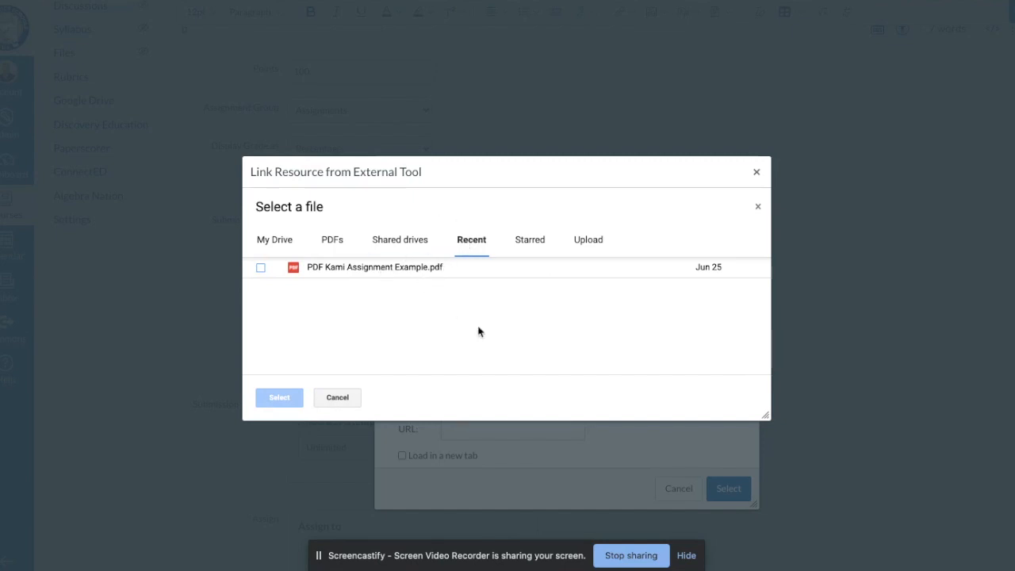
left_click(261, 269)
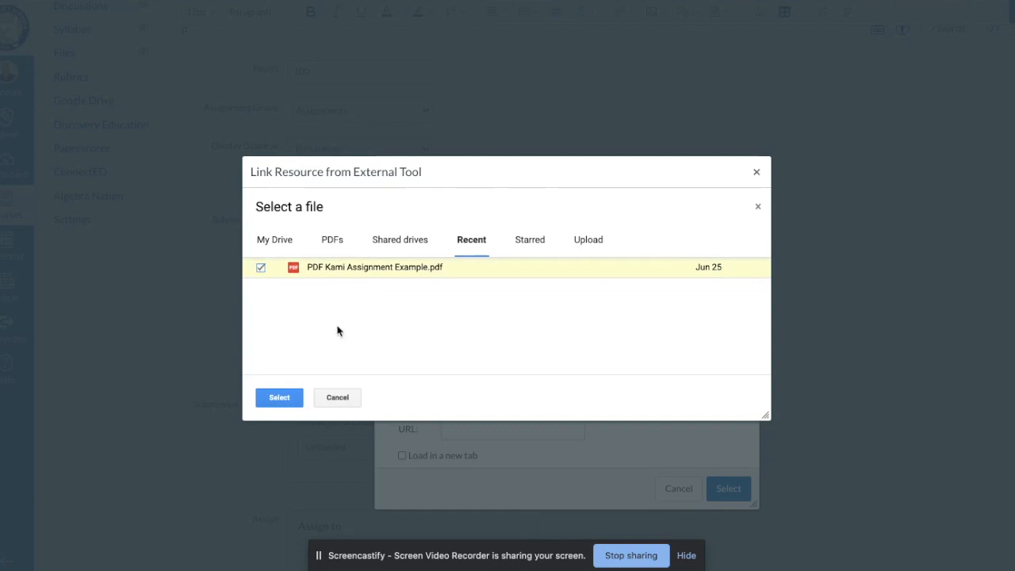
left_click(279, 397)
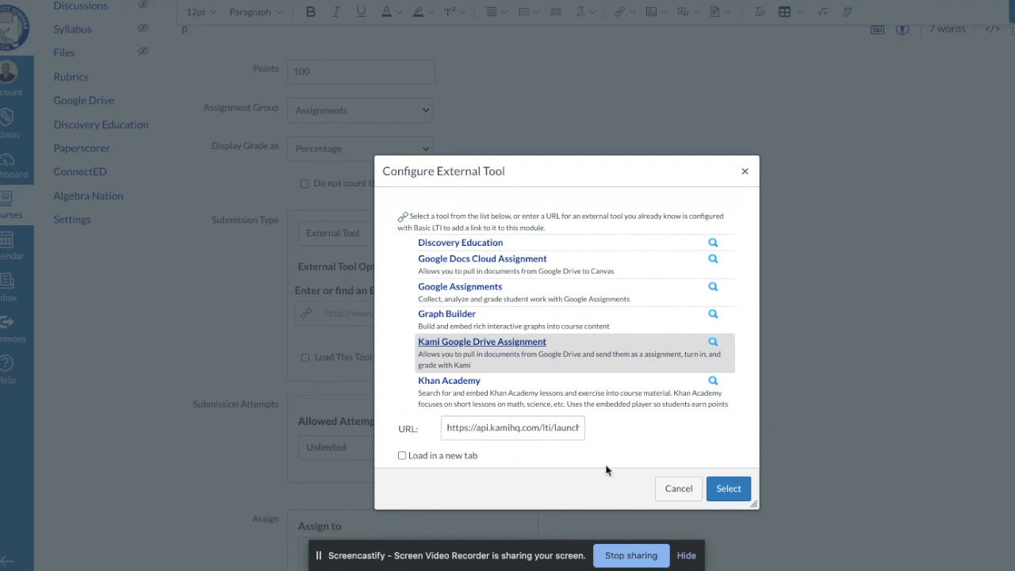
left_click(735, 487)
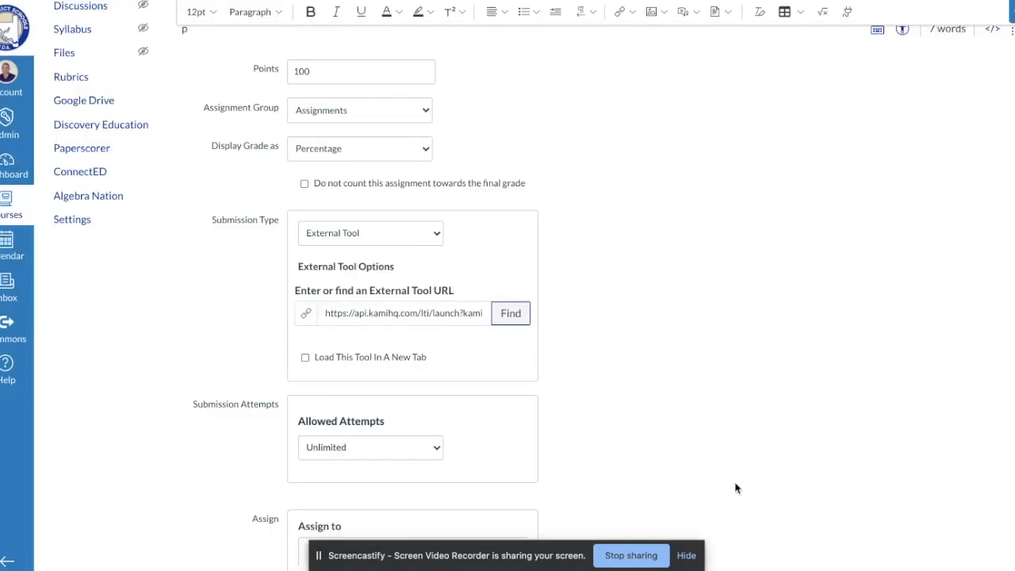
- Save the assignment with Unlimited allowed attempts and decline text recognition for the linked PDF
scroll(515, 448, "down", 2)
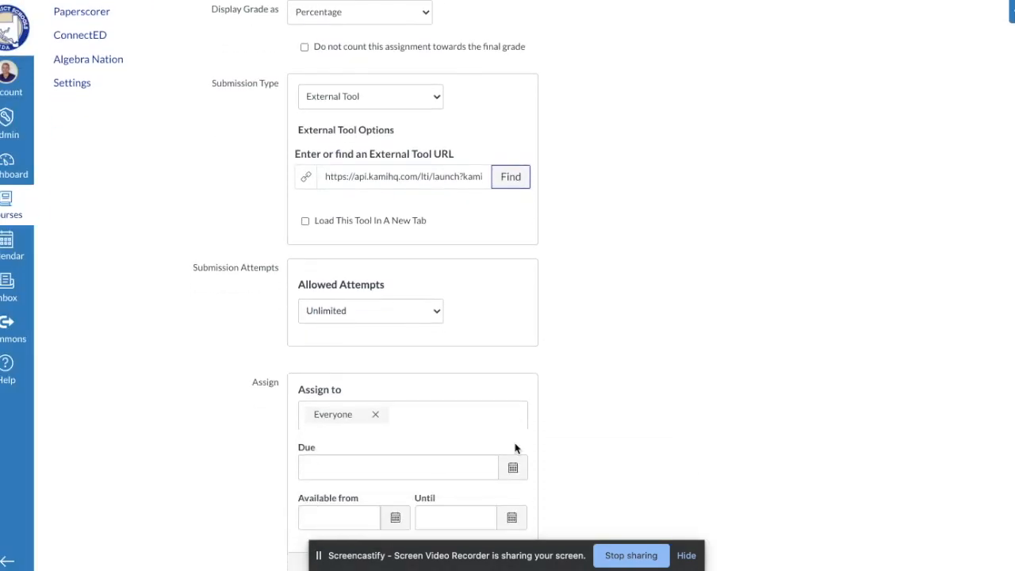
scroll(515, 448, "down", 1)
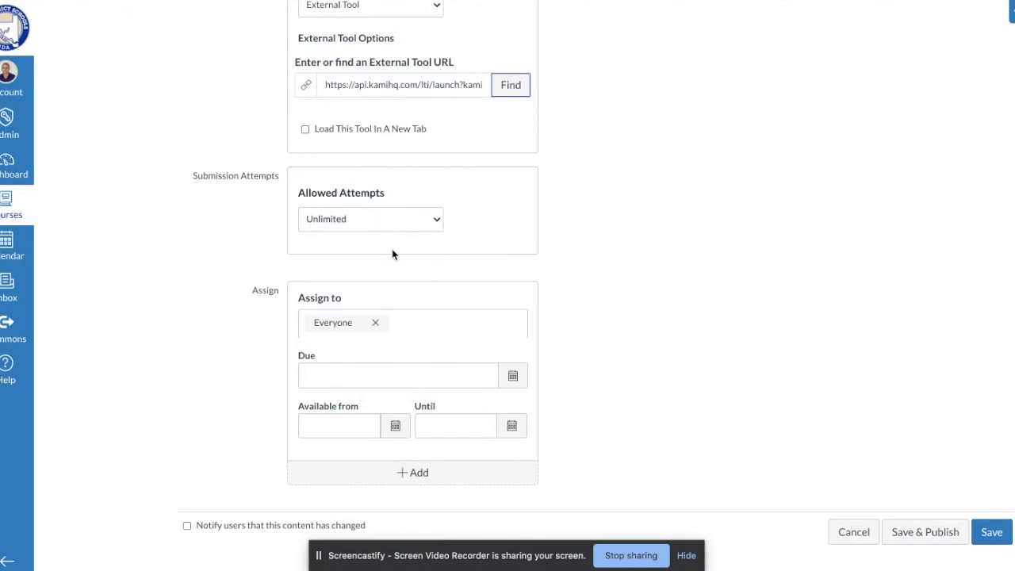
left_click(367, 226)
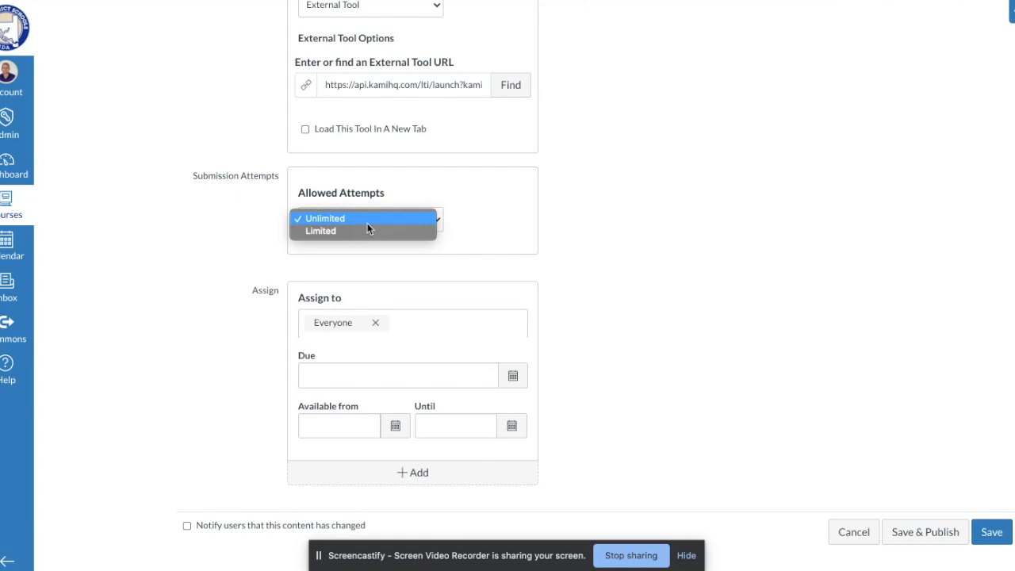
left_click(365, 219)
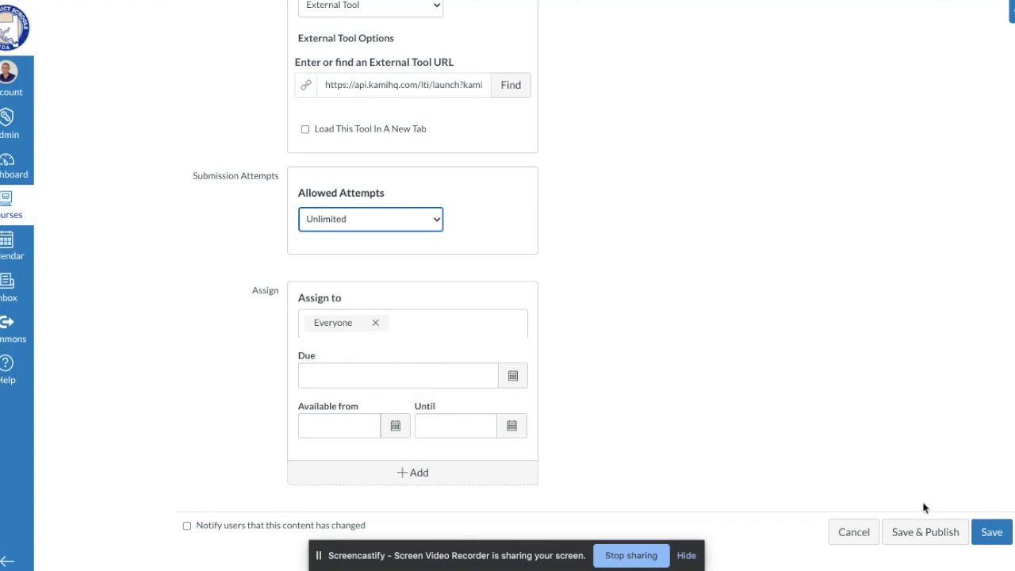
left_click(984, 537)
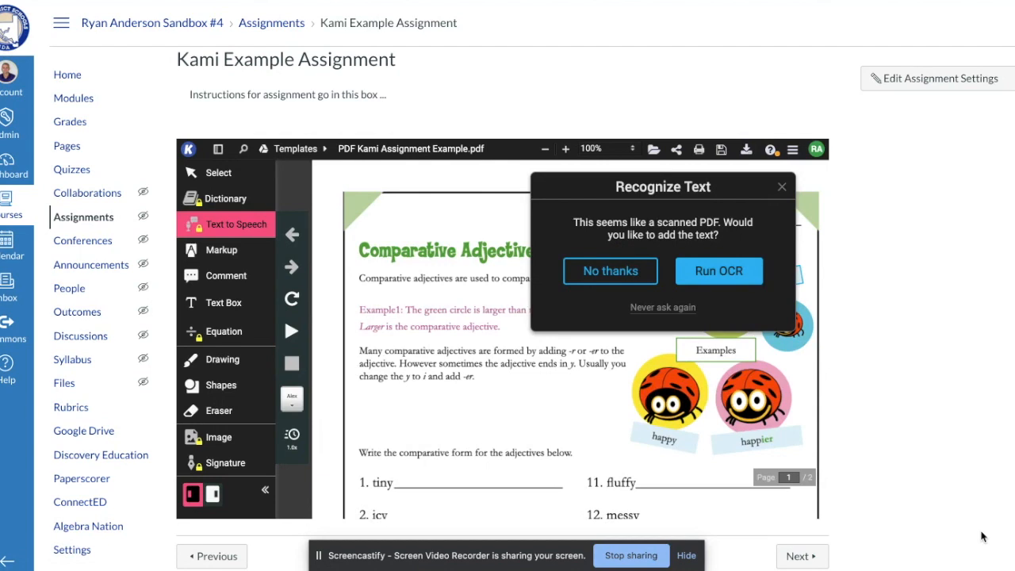
left_click(609, 272)
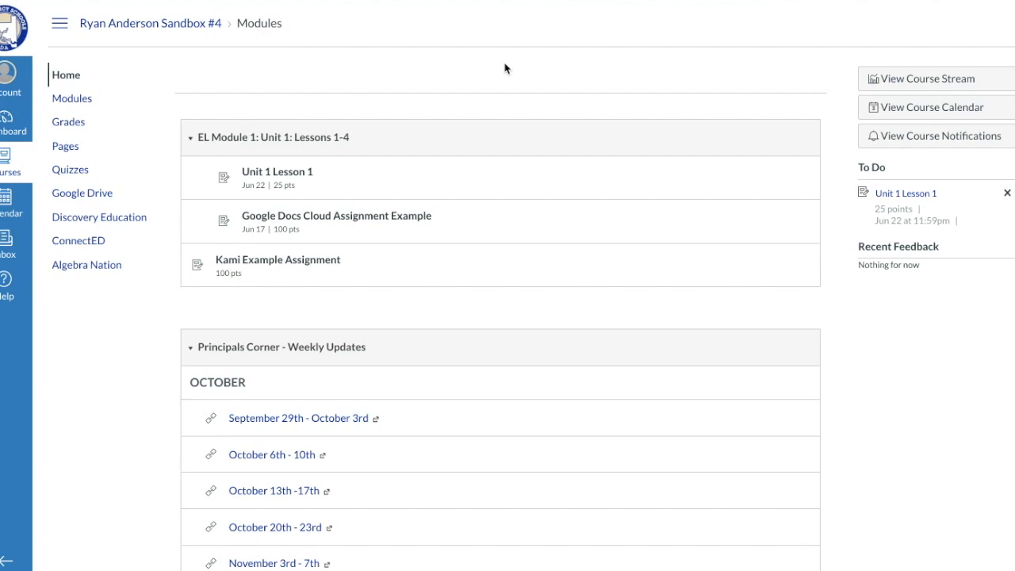
- Open the Kami Example Assignment from the student's module list and examine its instructions and embedded worksheet
left_click(253, 268)
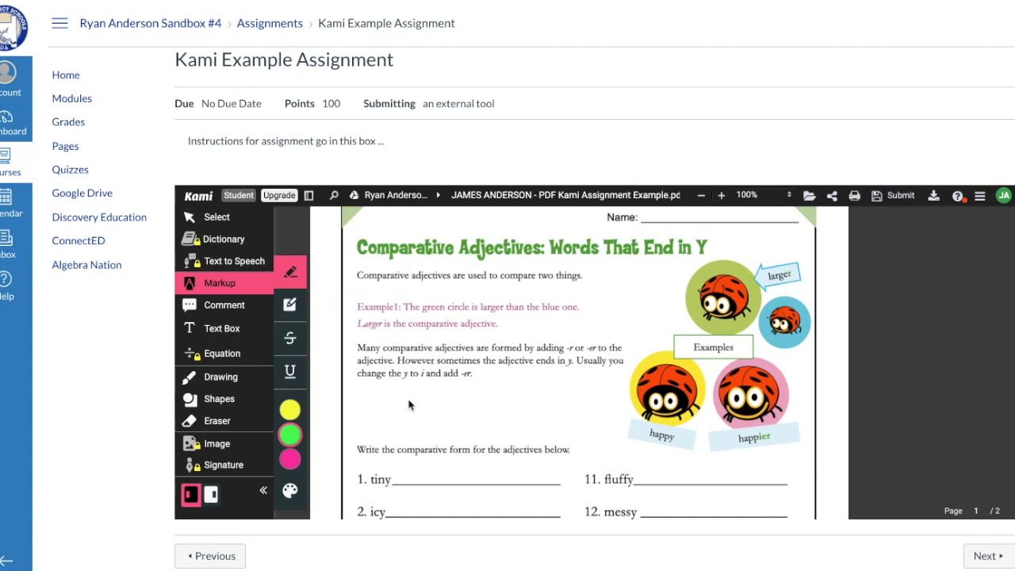
scroll(423, 415, "down", 1)
scroll(424, 414, "up", 1)
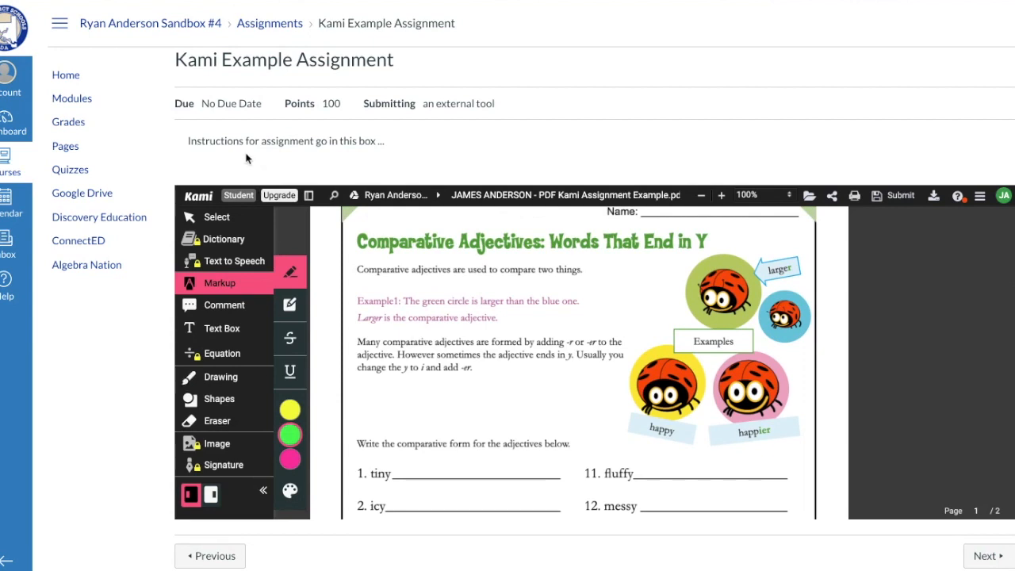
left_click_drag(188, 140, 388, 153)
left_click(388, 153)
scroll(419, 273, "up", 1)
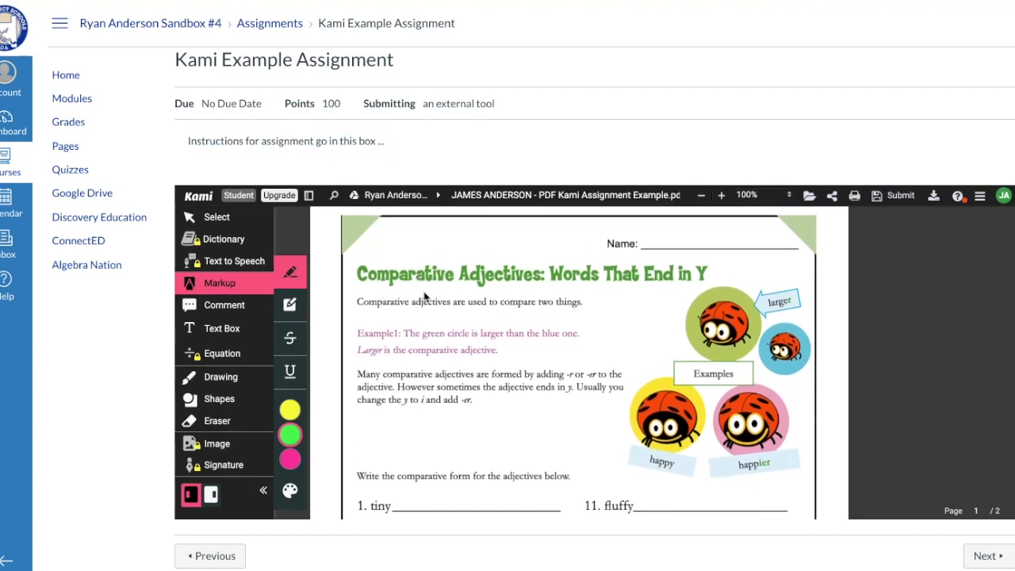
scroll(425, 330, "down", 1)
scroll(426, 330, "down", 2)
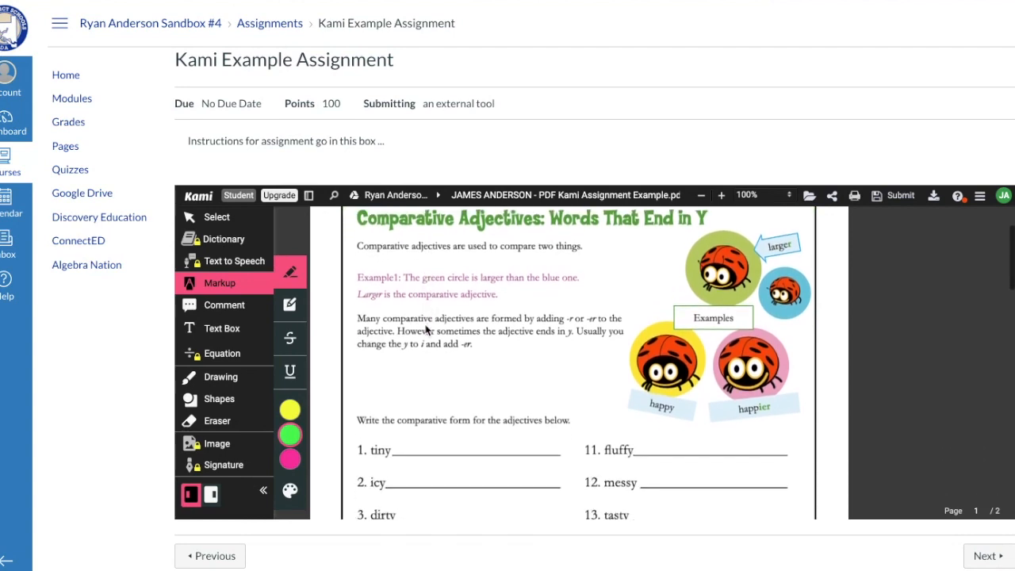
- Add black 14 px text boxes on the worksheet's answer lines, reading "Type answers ..." for 1. tiny and "Type answers ...." for 2. icy
scroll(426, 329, "down", 1)
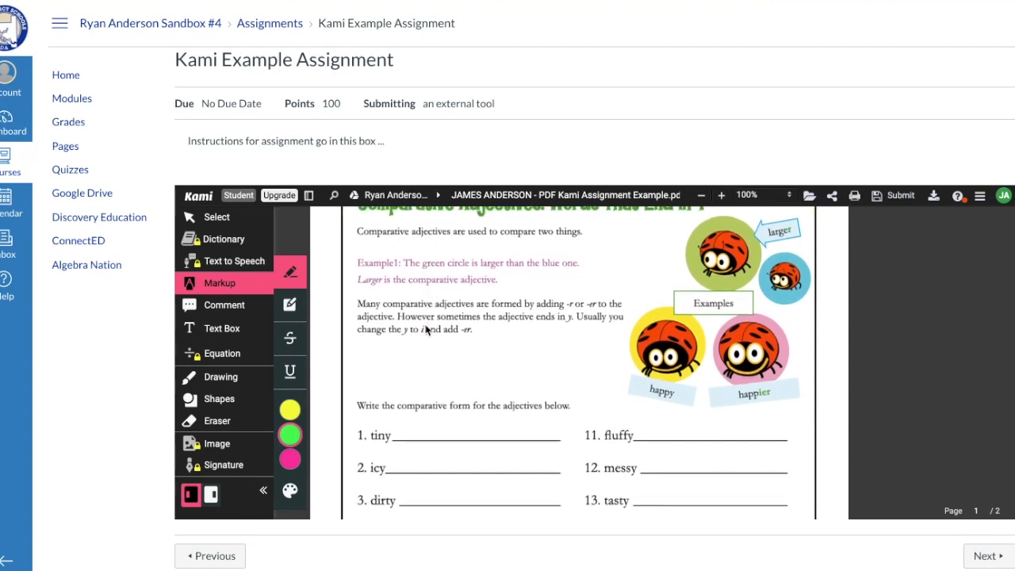
left_click(235, 331)
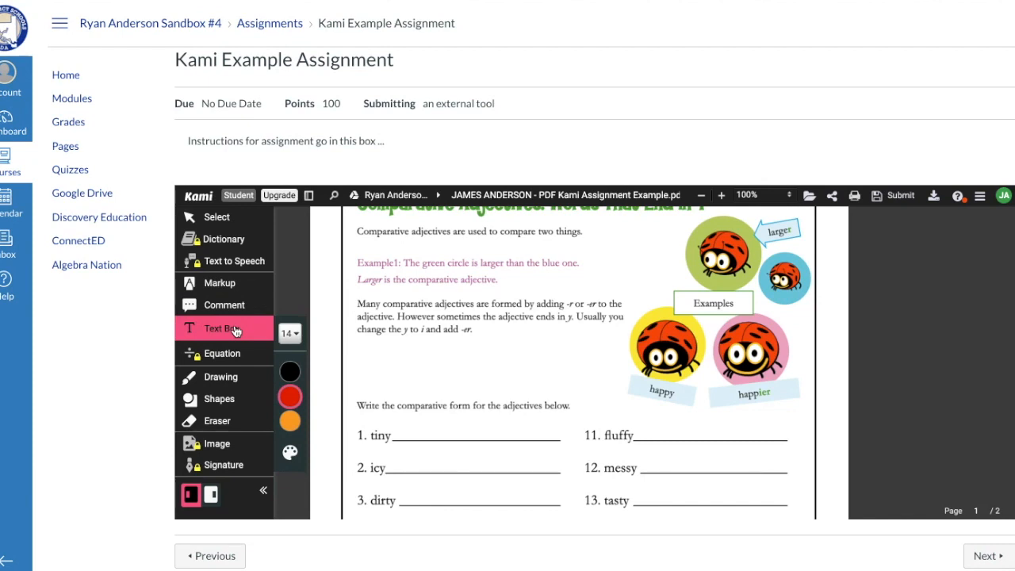
mouse_move(290, 373)
left_click(396, 432)
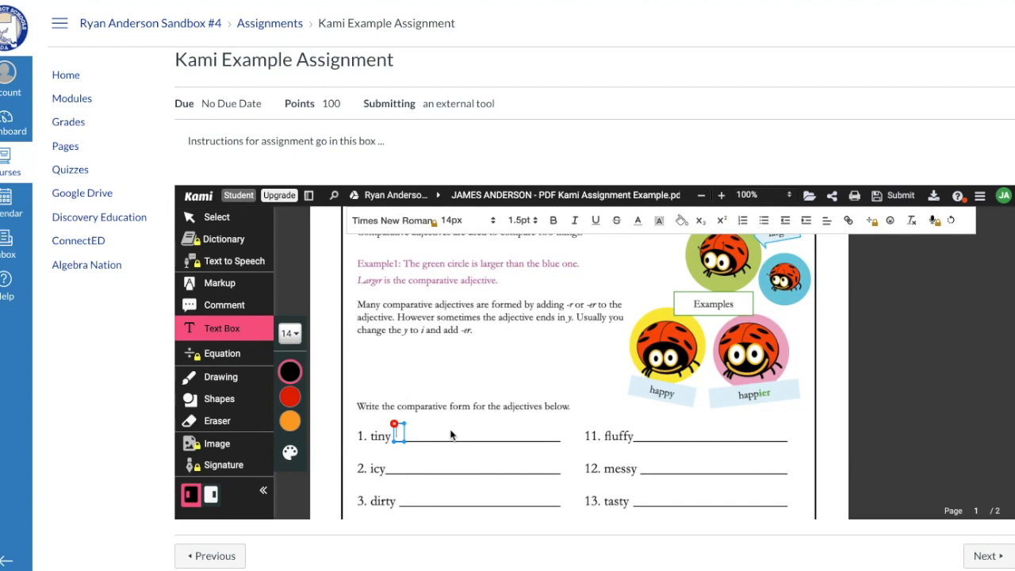
type("Type answers ...")
left_click(401, 468)
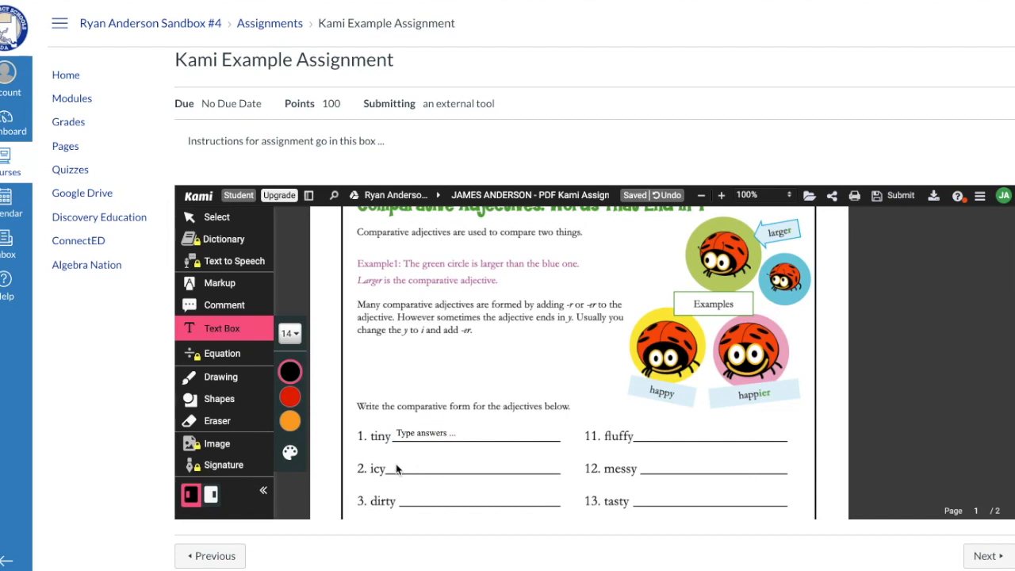
left_click(402, 464)
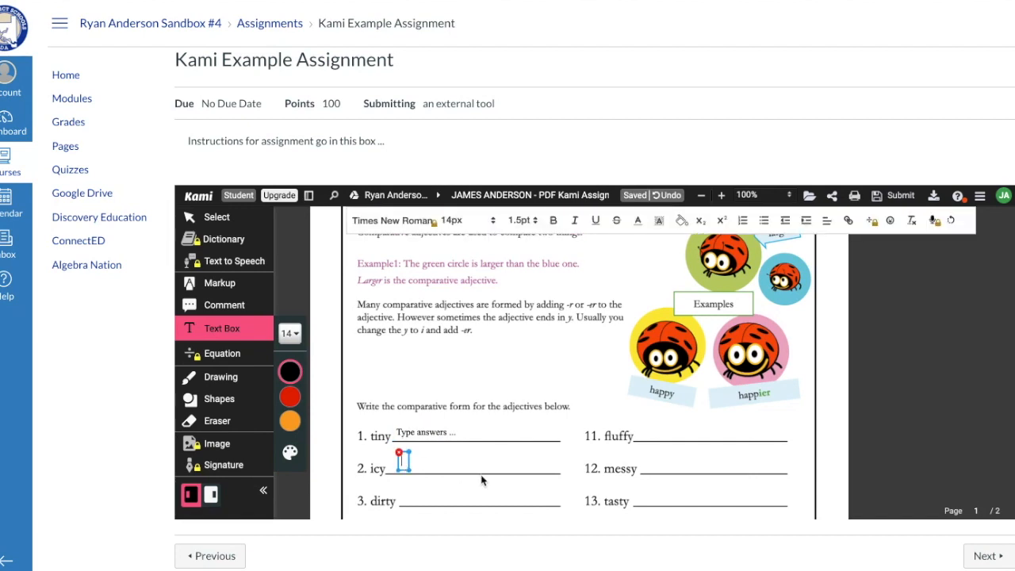
type("Type answers ...")
left_click(662, 435)
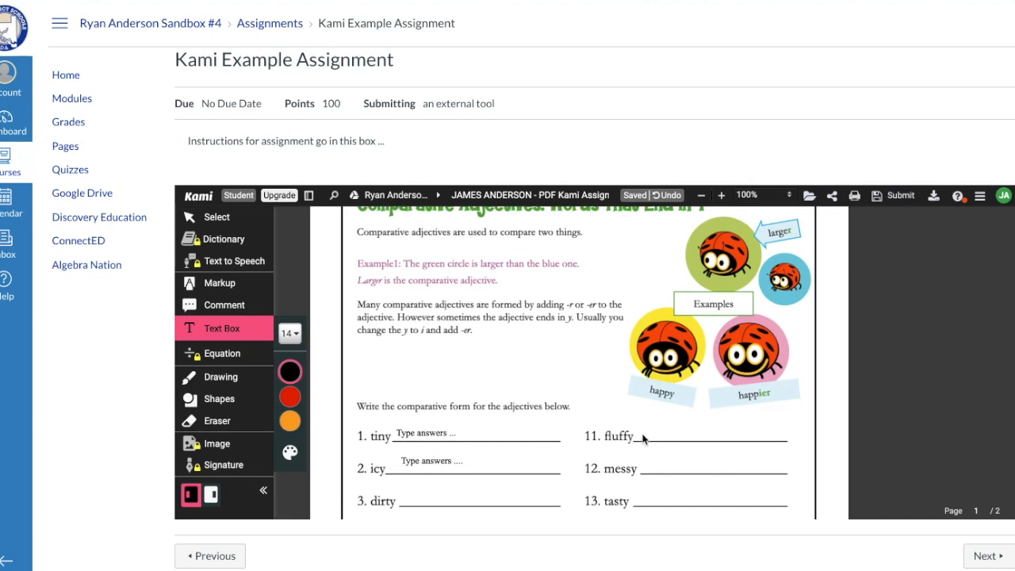
left_click(639, 469)
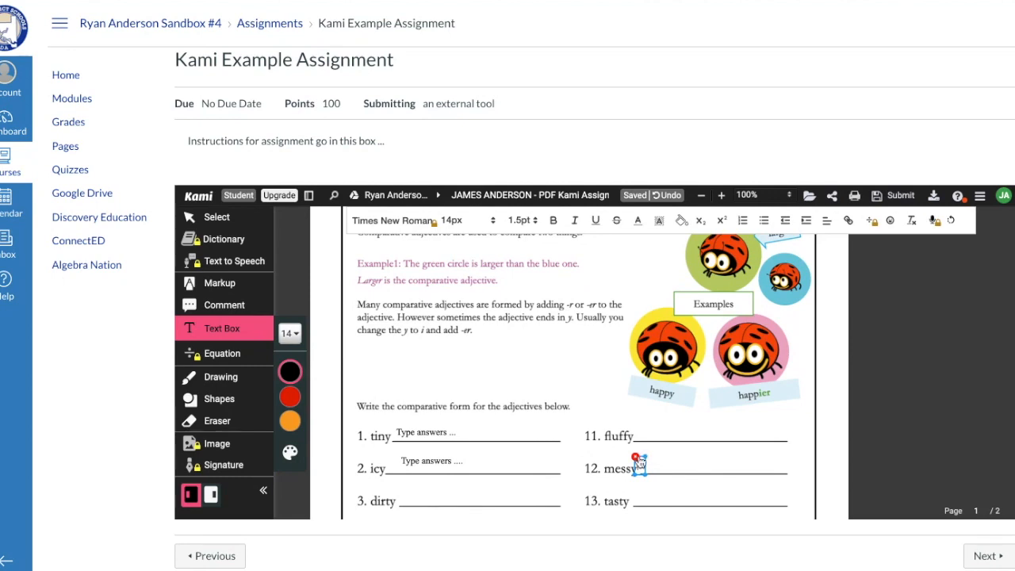
key("Escape")
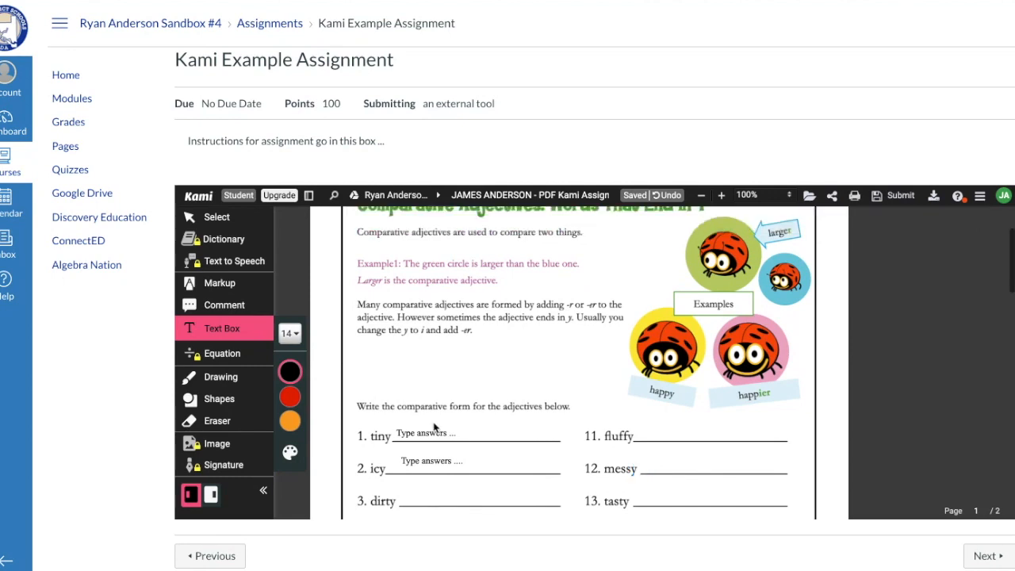
left_click(241, 339)
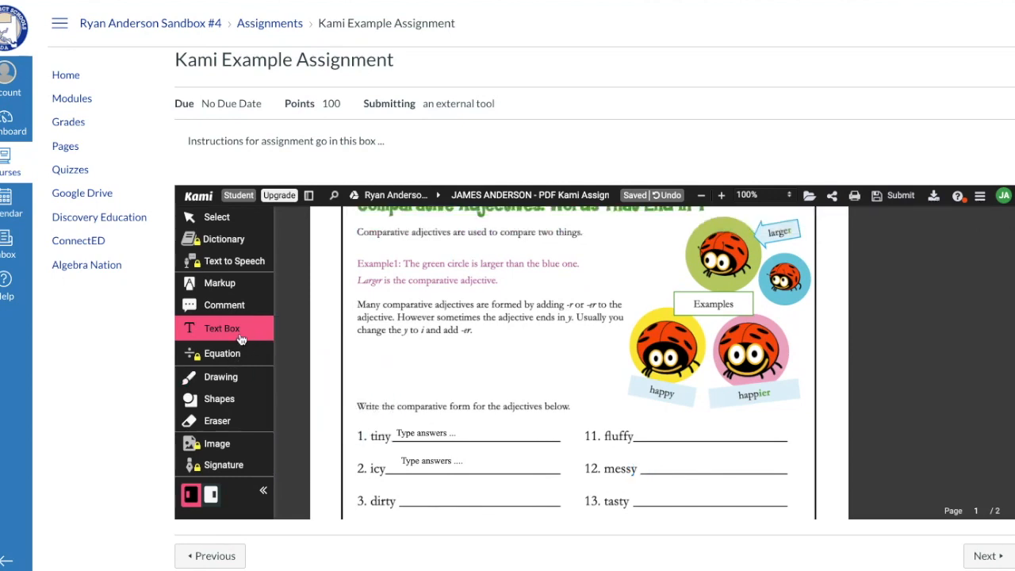
left_click(241, 340)
left_click(452, 468)
left_click(406, 500)
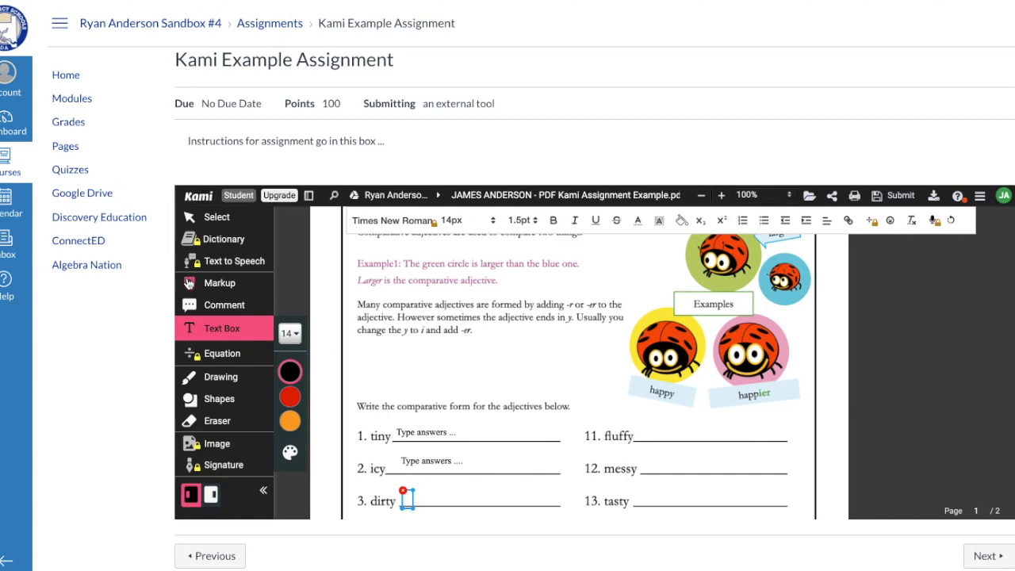
- Mark the instruction line "Write the comparative form for the adjectives below." in yellow with the Box Highlighter
left_click(222, 287)
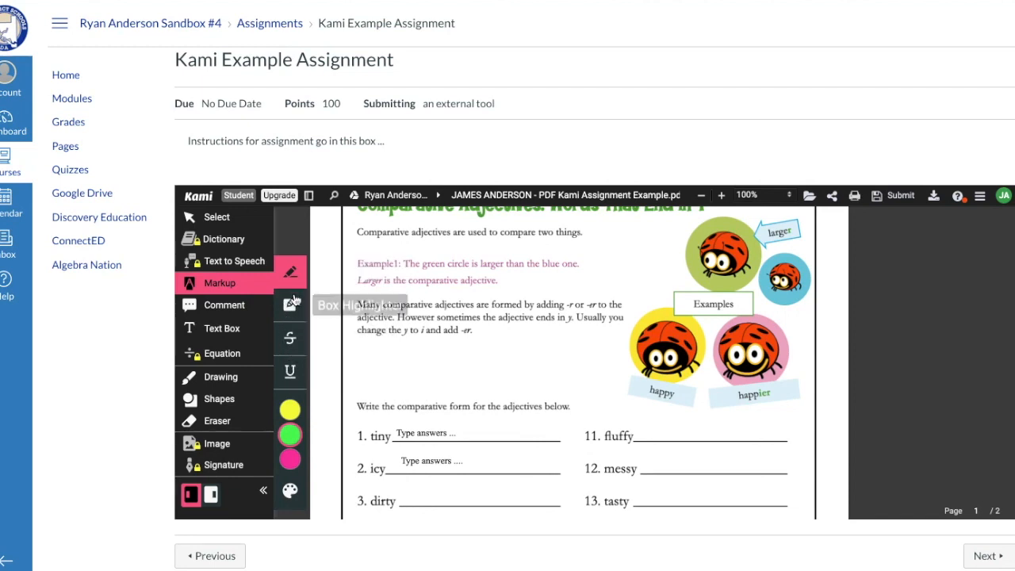
mouse_move(292, 432)
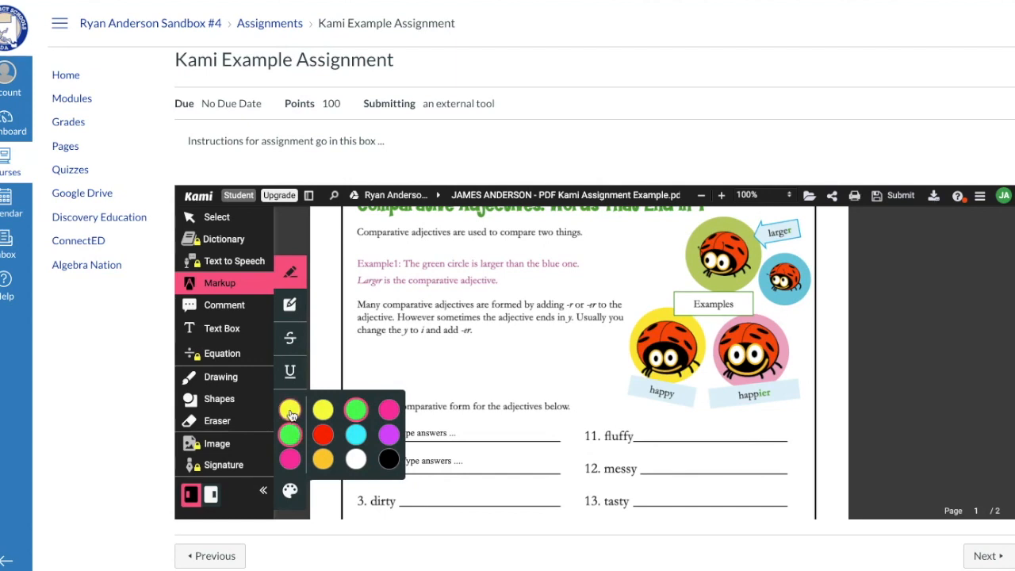
left_click(291, 410)
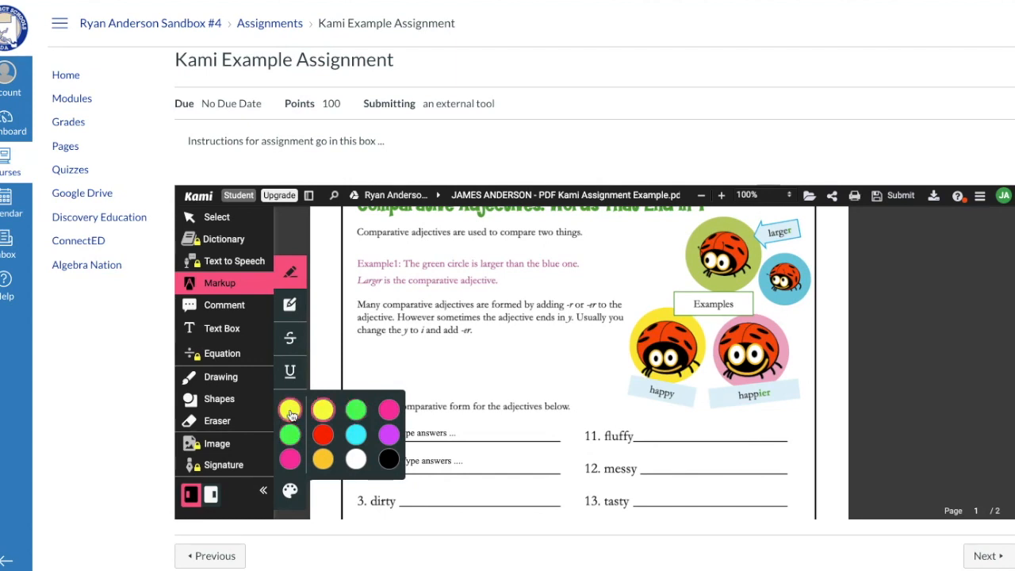
left_click(291, 307)
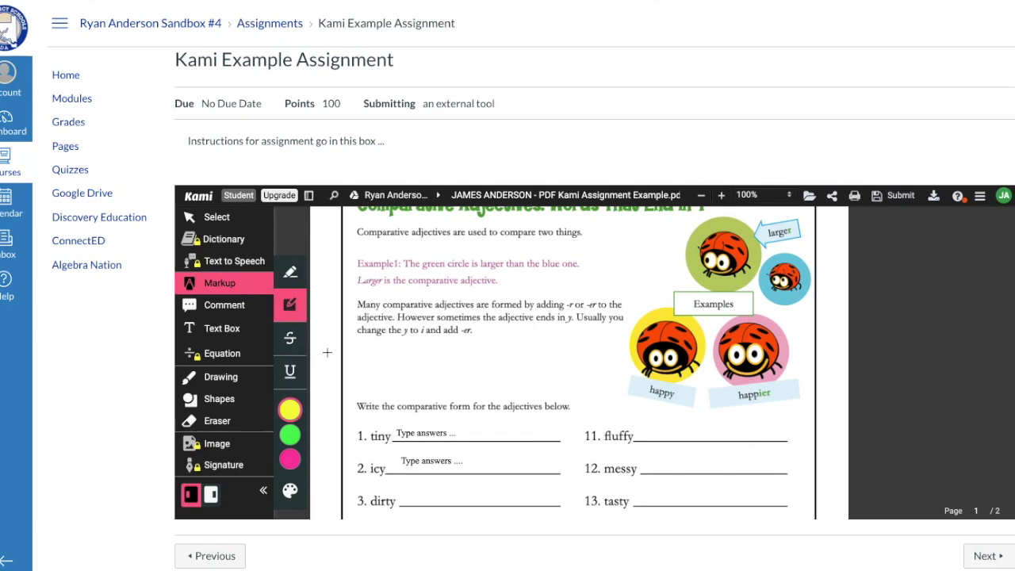
left_click_drag(356, 395, 575, 426)
- Box-highlight "Many" and "However" in yellow, and "ends" and "Usually you" in pink, within the paragraph on forming comparative adjectives
scroll(486, 393, "up", 1)
scroll(485, 392, "up", 1)
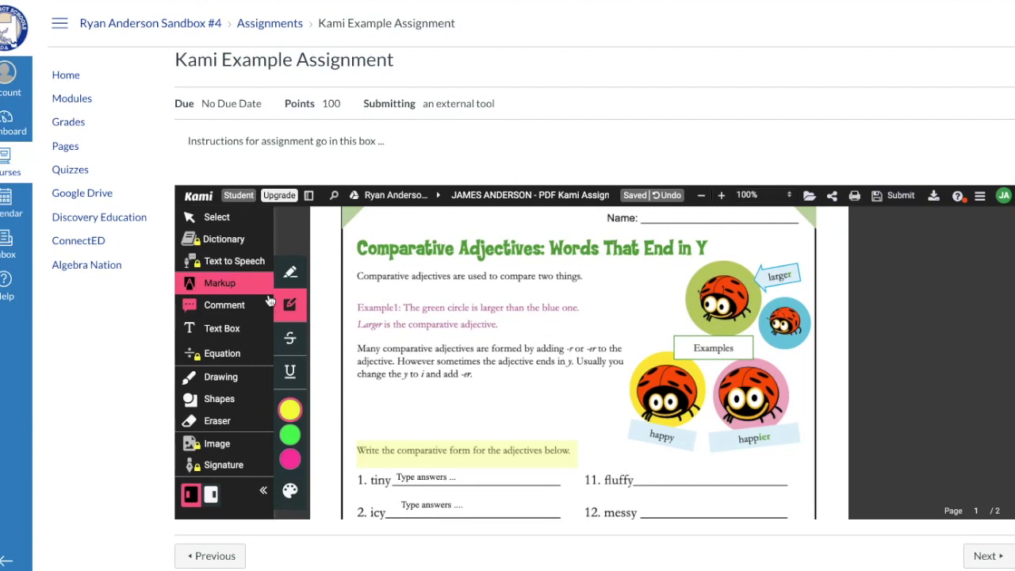
left_click_drag(357, 343, 381, 350)
left_click_drag(397, 356, 436, 365)
left_click(291, 459)
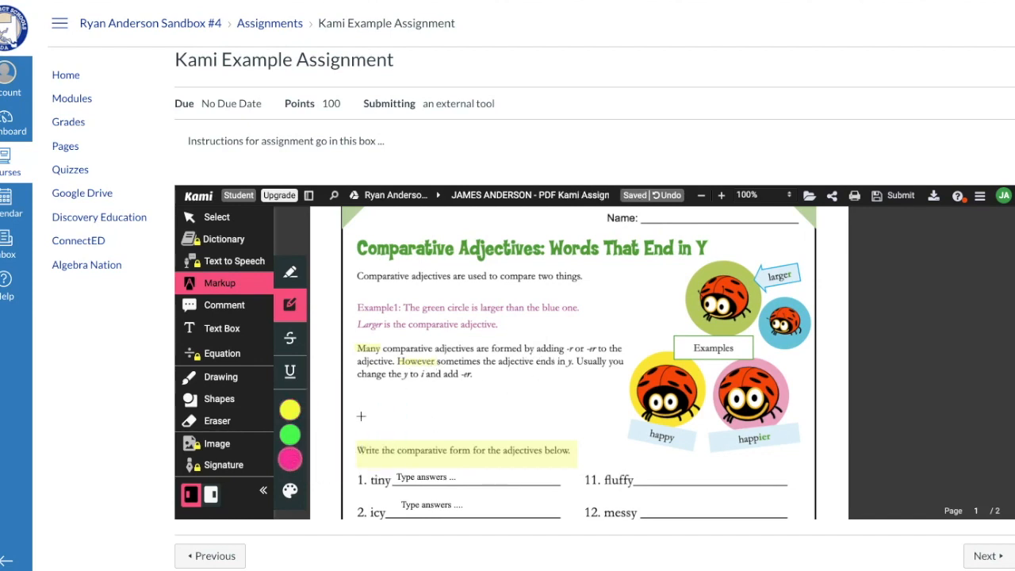
left_click_drag(536, 357, 626, 369)
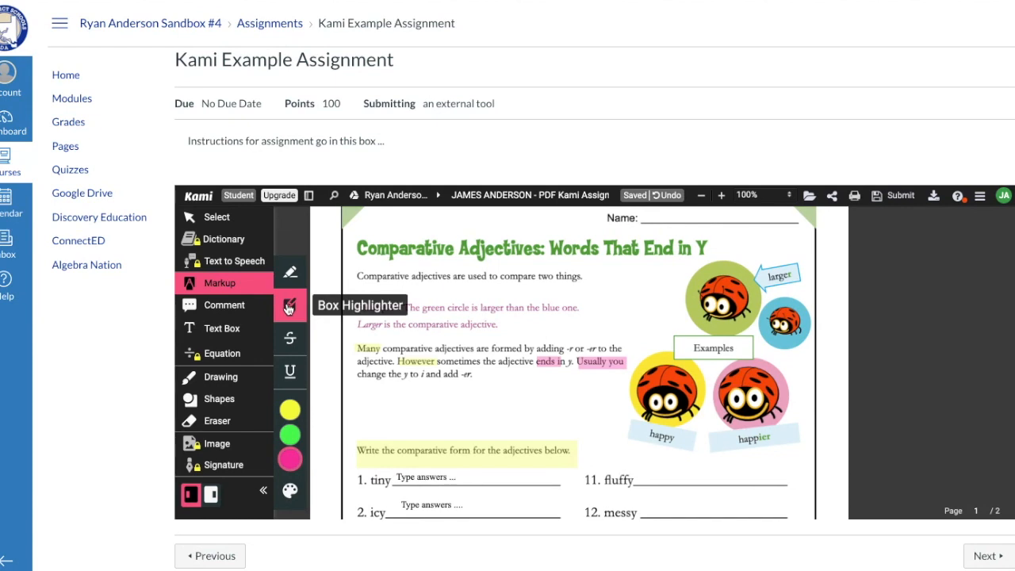
- Pick the pink "ends" highlight and the yellow "However" highlight with the Select tool, clearing each selection
left_click(244, 332)
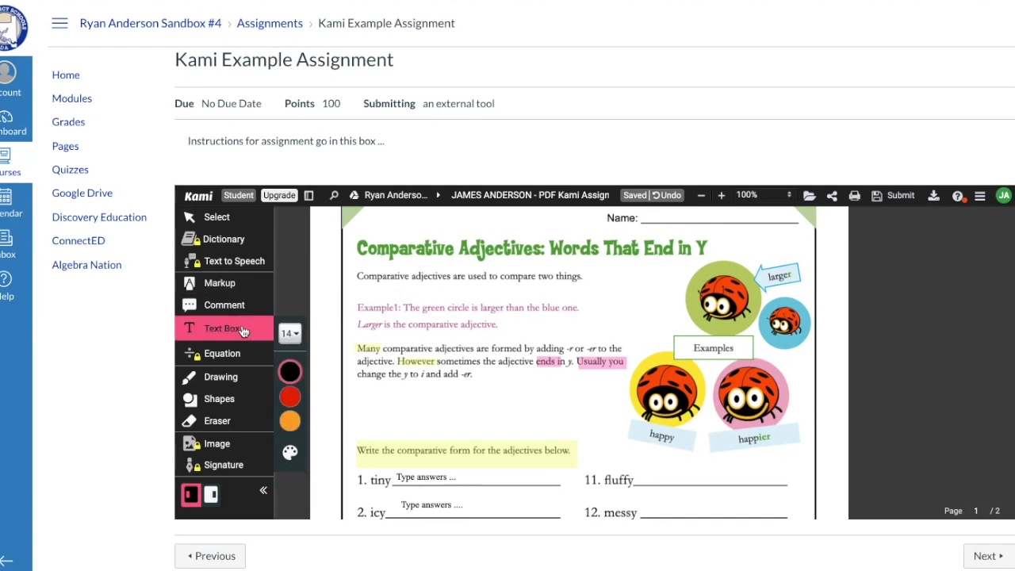
left_click(240, 283)
left_click(238, 332)
left_click(218, 218)
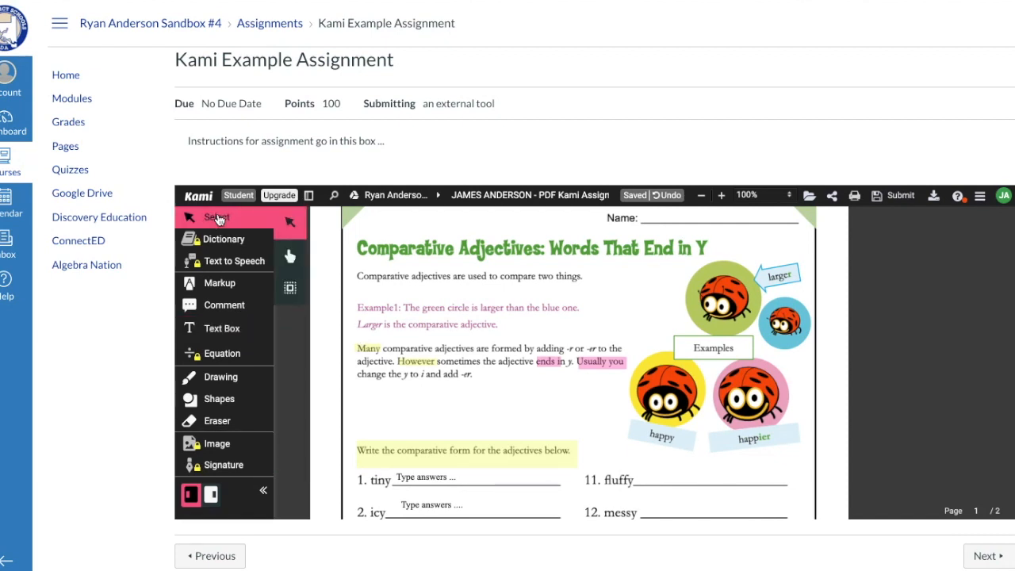
left_click(547, 362)
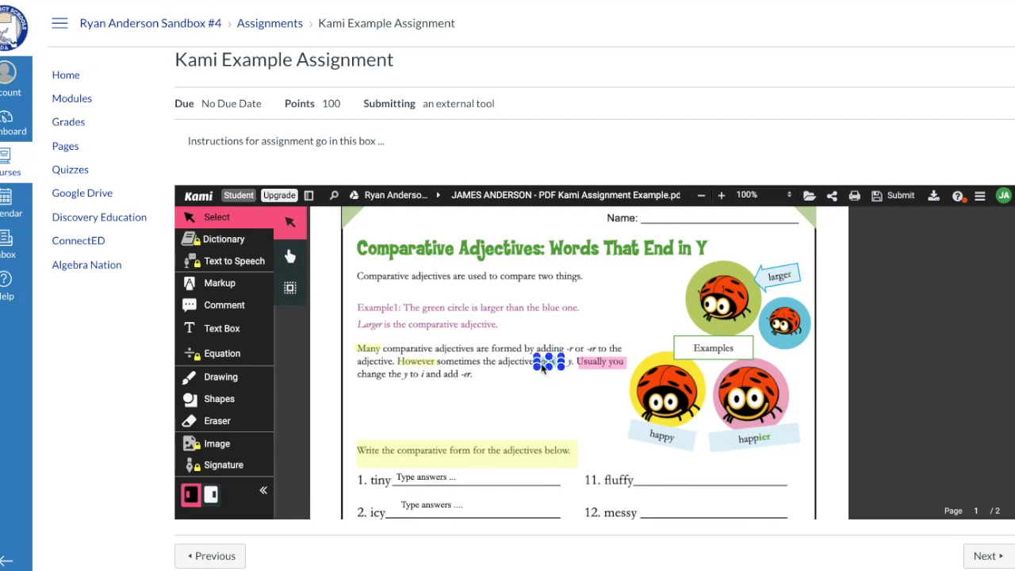
left_click(486, 371)
left_click(418, 360)
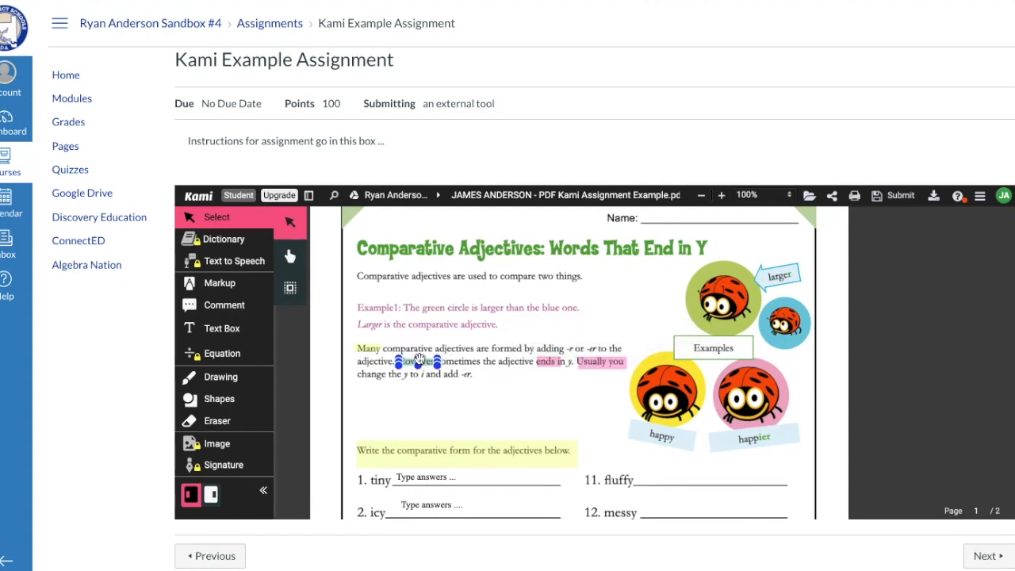
left_click(414, 409)
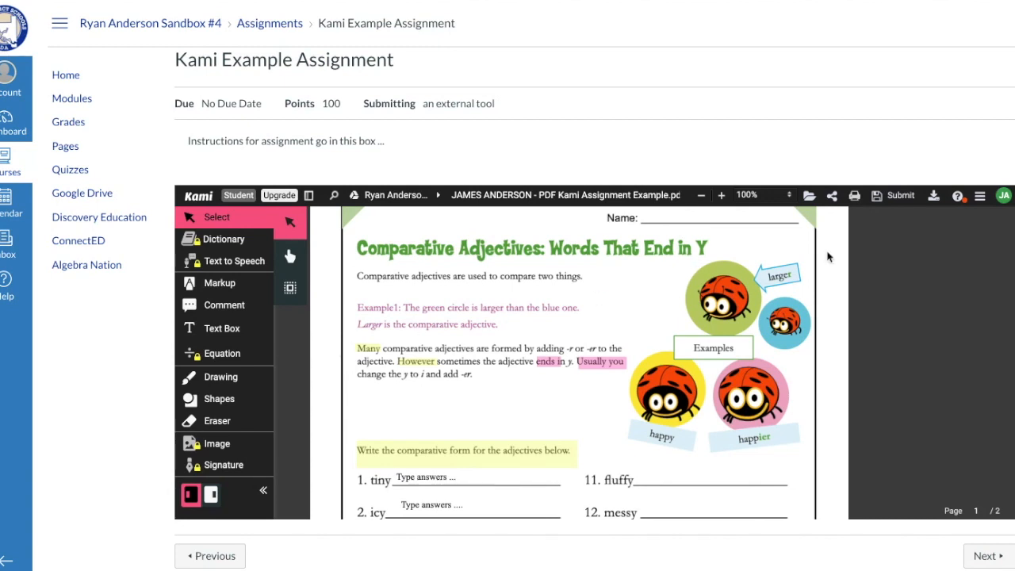
- Submit the annotated PDF for the Kami Example Assignment and close the submission details
left_click(900, 204)
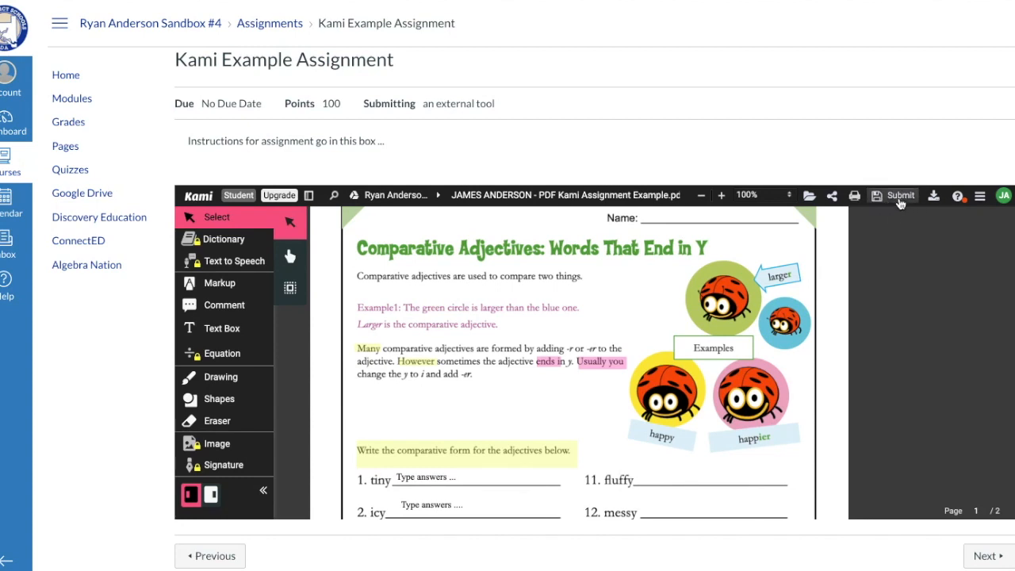
left_click(900, 204)
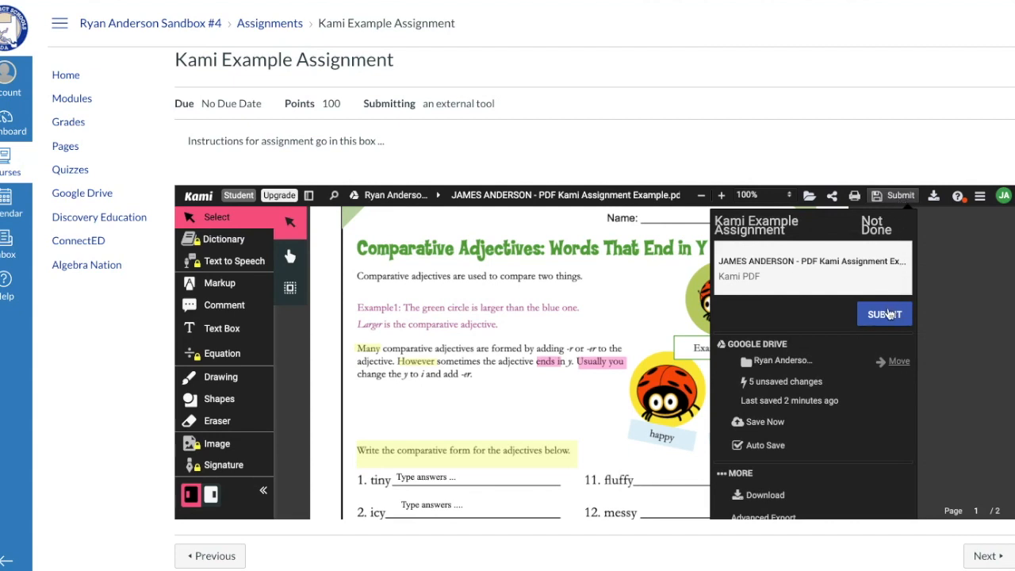
left_click(888, 314)
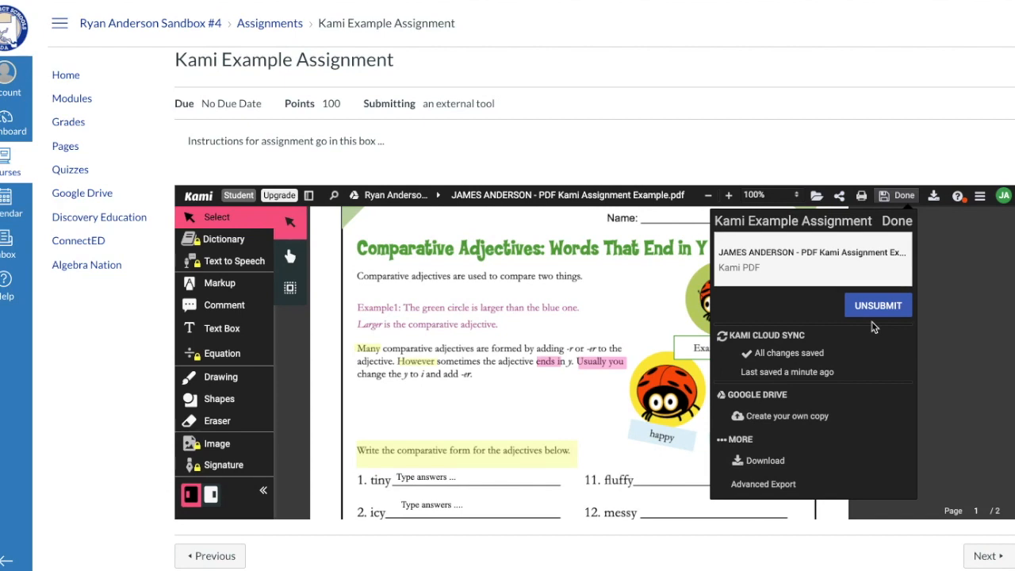
left_click(942, 242)
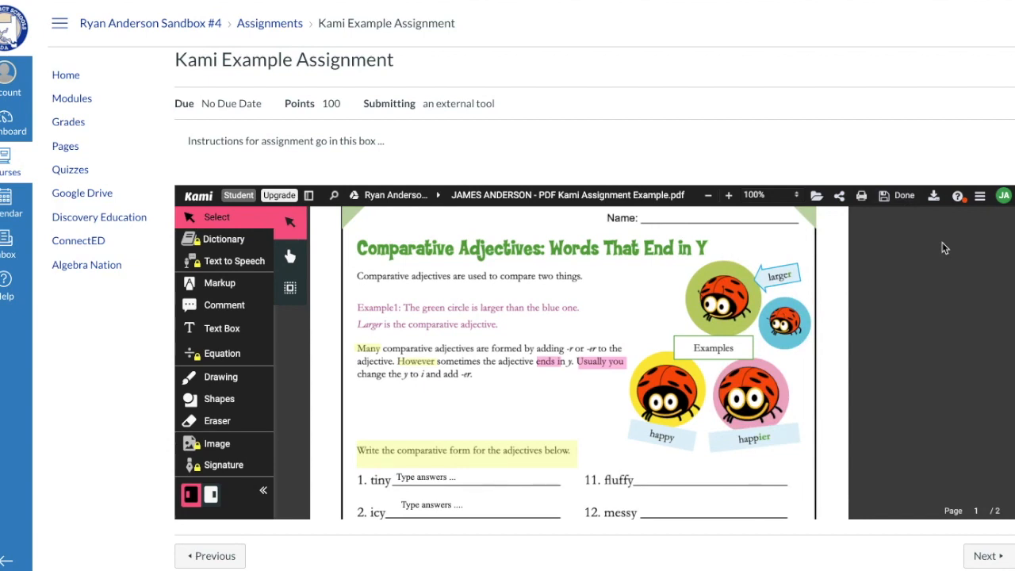